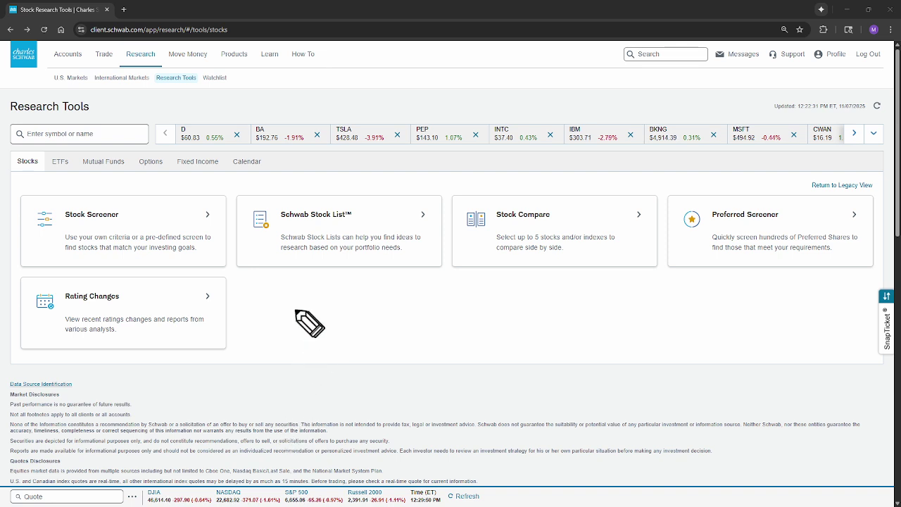
Handwrite the PEG formula "PEG → PE / G" as an on-screen annotation in the blank area beside the Rating Changes card
mouse_move(277, 293)
left_mouse_down()
mouse_move(277, 321)
mouse_move(288, 289)
mouse_move(277, 311)
mouse_move(302, 327)
left_mouse_up()
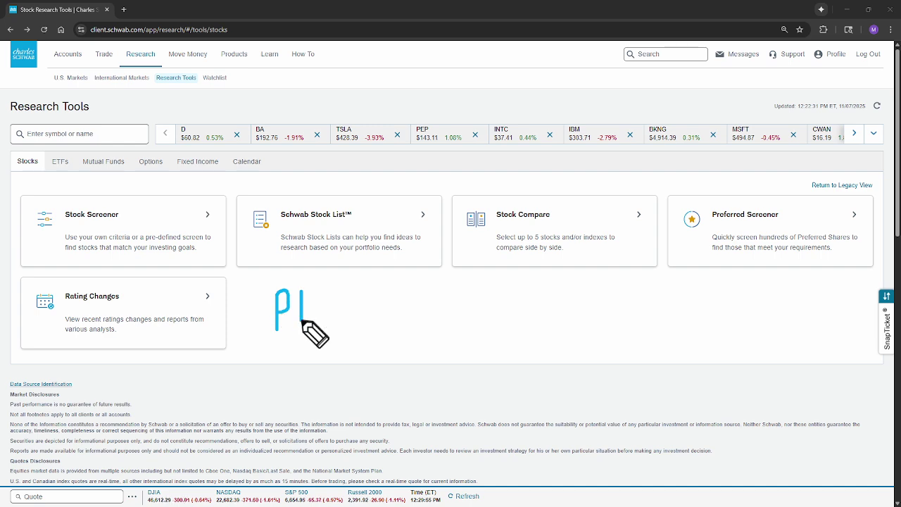
left_click_drag(304, 290, 317, 290)
mouse_move(303, 308)
left_mouse_down()
mouse_move(315, 308)
mouse_move(317, 328)
left_mouse_up()
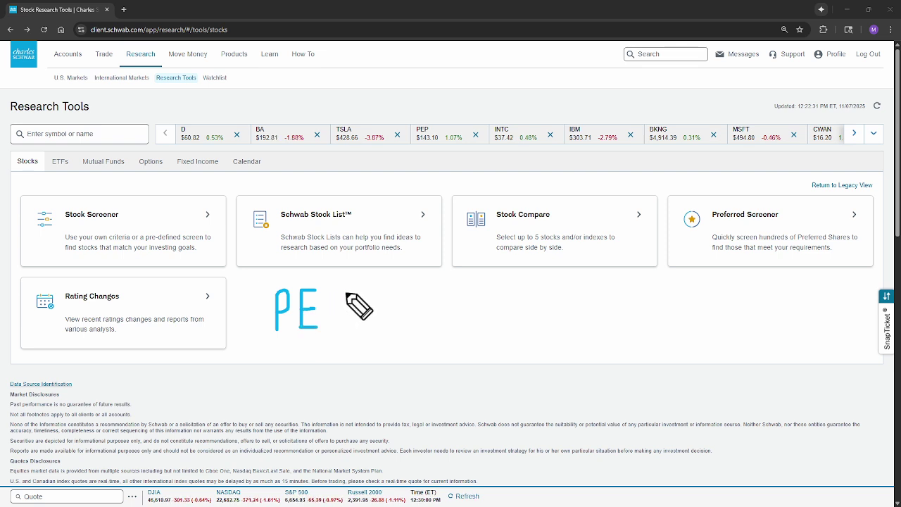
mouse_move(348, 291)
left_mouse_down()
mouse_move(335, 325)
mouse_move(350, 328)
mouse_move(345, 315)
mouse_move(355, 330)
mouse_move(412, 307)
left_mouse_up()
left_click_drag(406, 301, 407, 314)
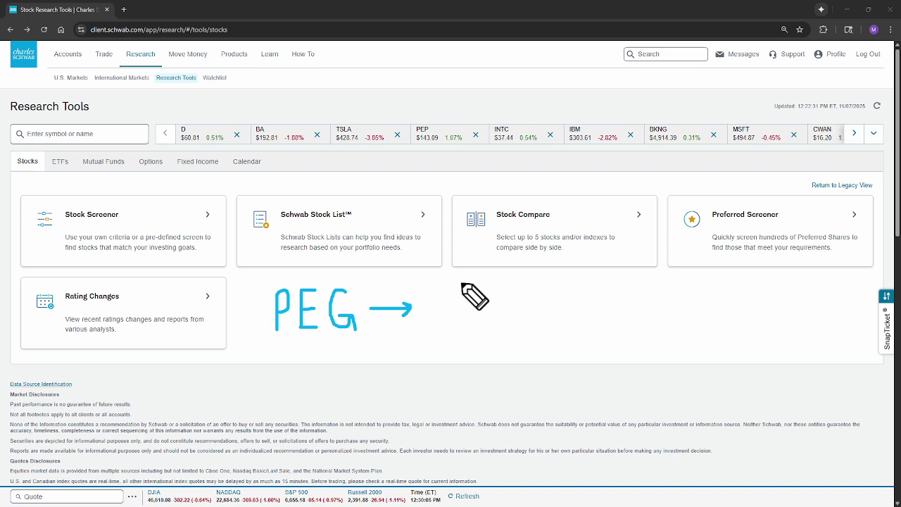
mouse_move(459, 283)
left_mouse_down()
mouse_move(459, 307)
mouse_move(468, 290)
mouse_move(459, 297)
mouse_move(485, 296)
mouse_move(484, 307)
mouse_move(494, 281)
mouse_move(492, 307)
mouse_move(503, 315)
mouse_move(468, 351)
mouse_move(486, 350)
mouse_move(492, 360)
left_mouse_up()
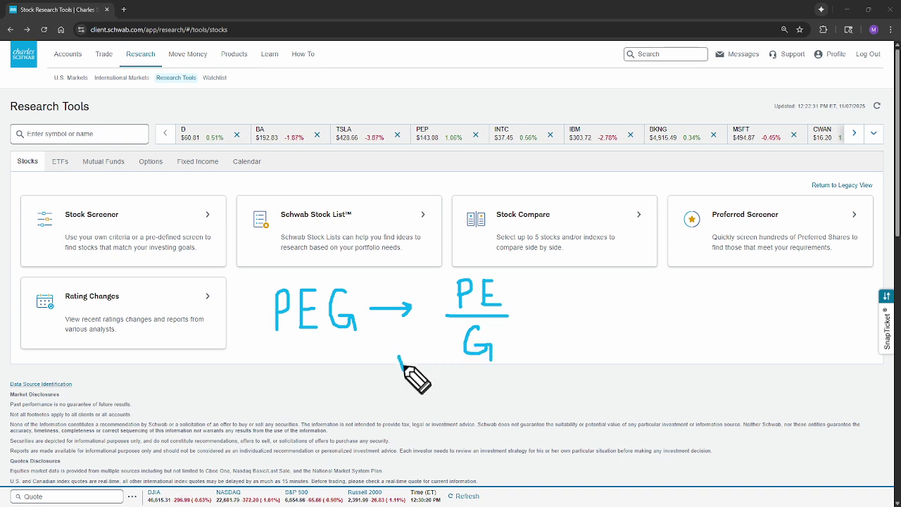
Annotate the formula's G with the notes "proj." and "1 yr.", and clear all ink from the page
mouse_move(400, 369)
left_mouse_down()
mouse_move(406, 350)
mouse_move(410, 359)
mouse_move(428, 345)
mouse_move(423, 329)
left_mouse_up()
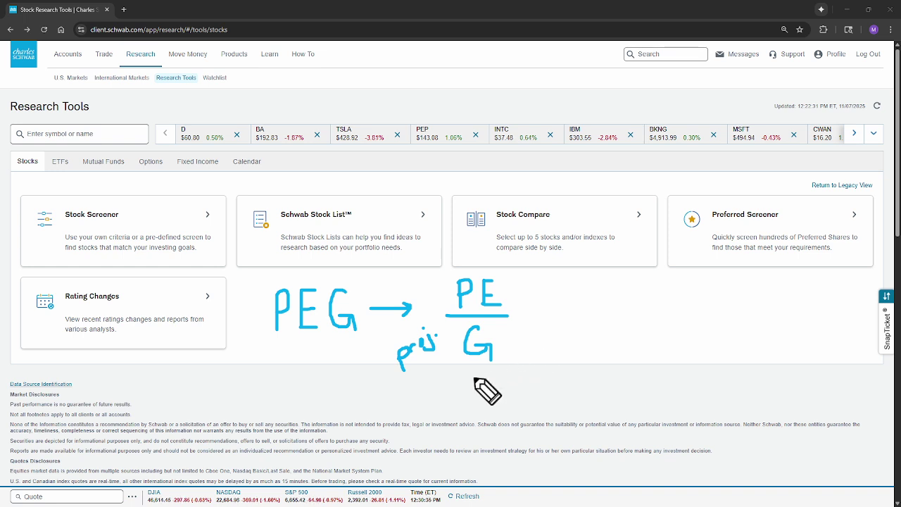
mouse_move(473, 384)
left_mouse_down()
mouse_move(478, 400)
mouse_move(498, 405)
mouse_move(517, 392)
left_mouse_up()
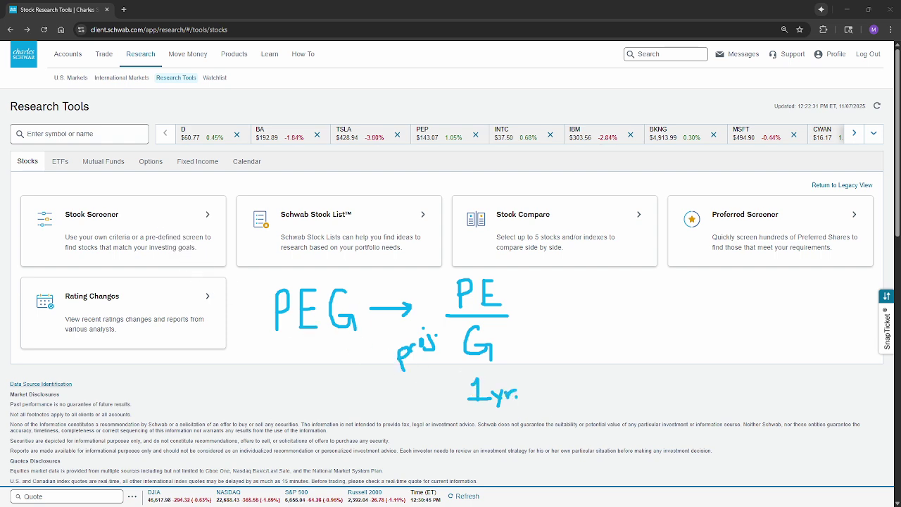
key("Escape")
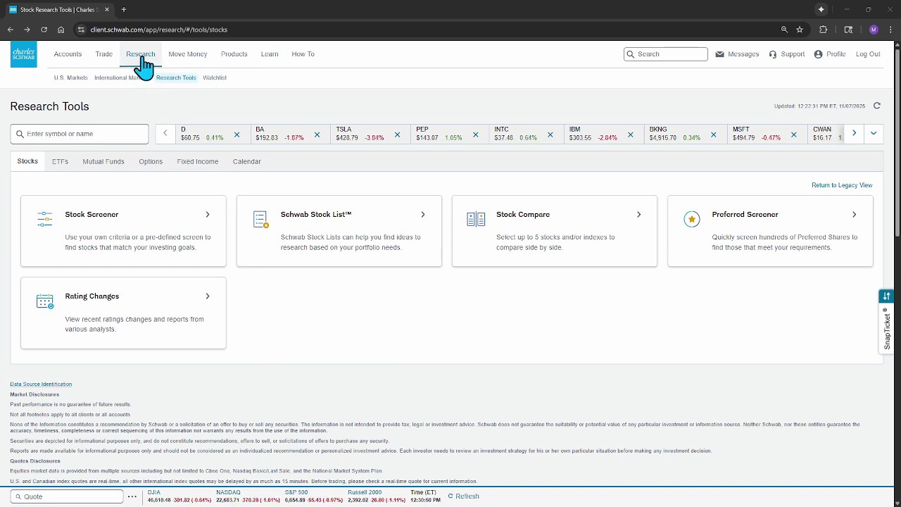
Open the Stock Screener and review the Company Performance criteria down to the long-term (3 to 5 years) estimated EPS growth
left_click(121, 227)
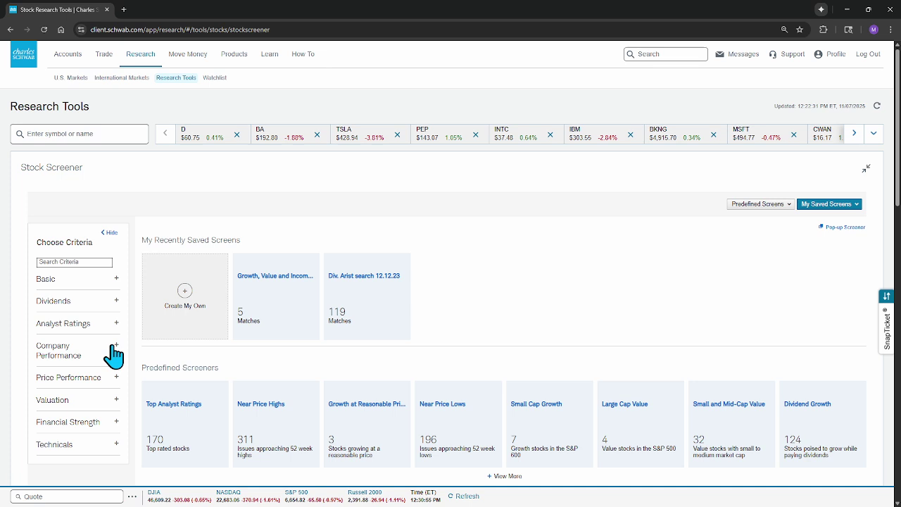
scroll(113, 356, "down", 1)
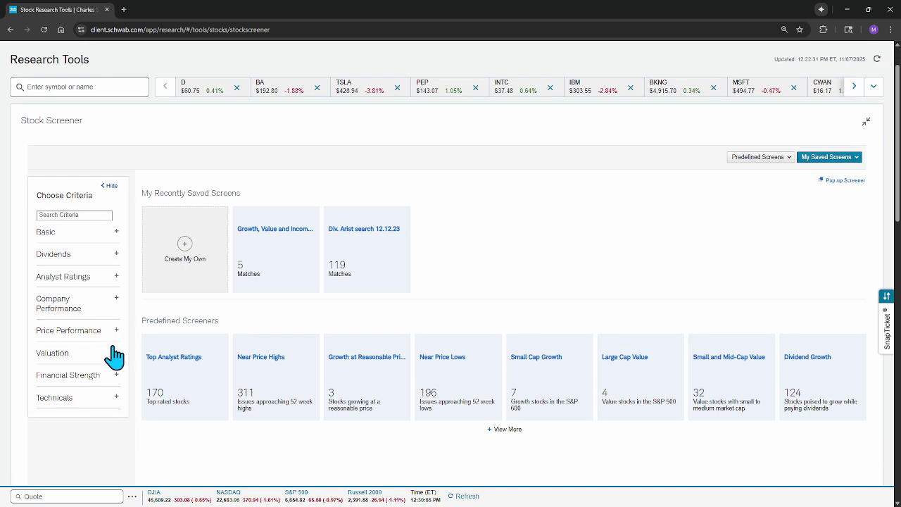
left_click(64, 316)
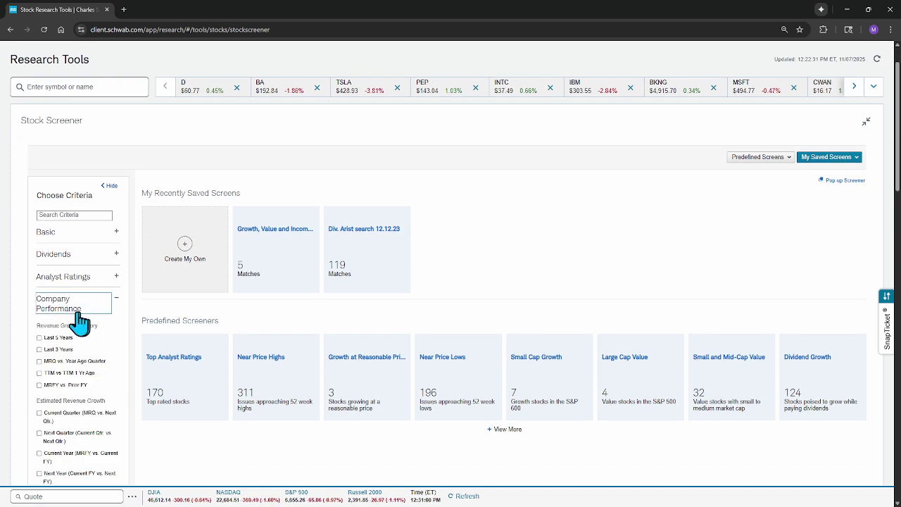
scroll(91, 325, "down", 4)
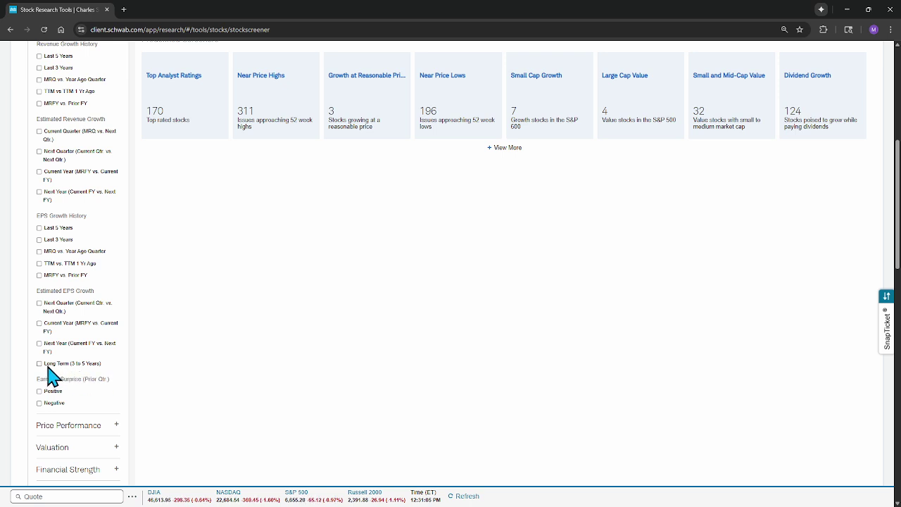
left_click_drag(68, 363, 101, 364)
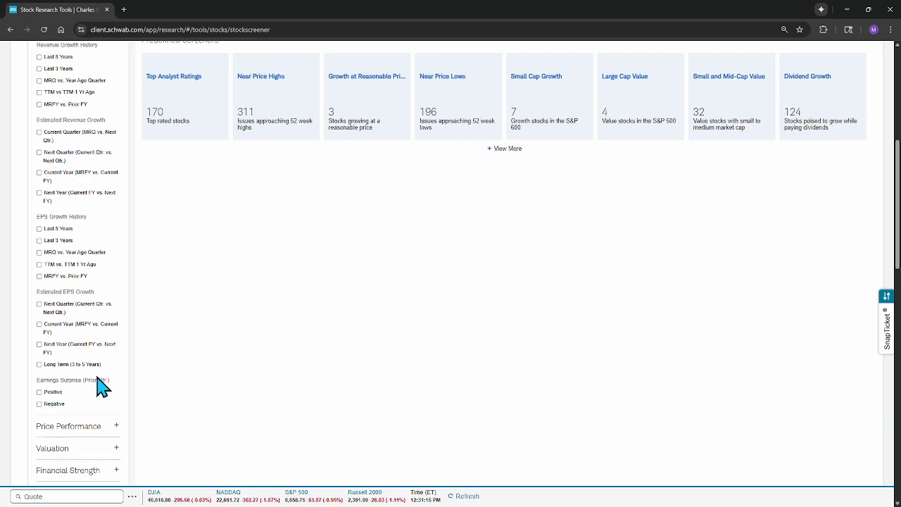
scroll(99, 386, "up", 4)
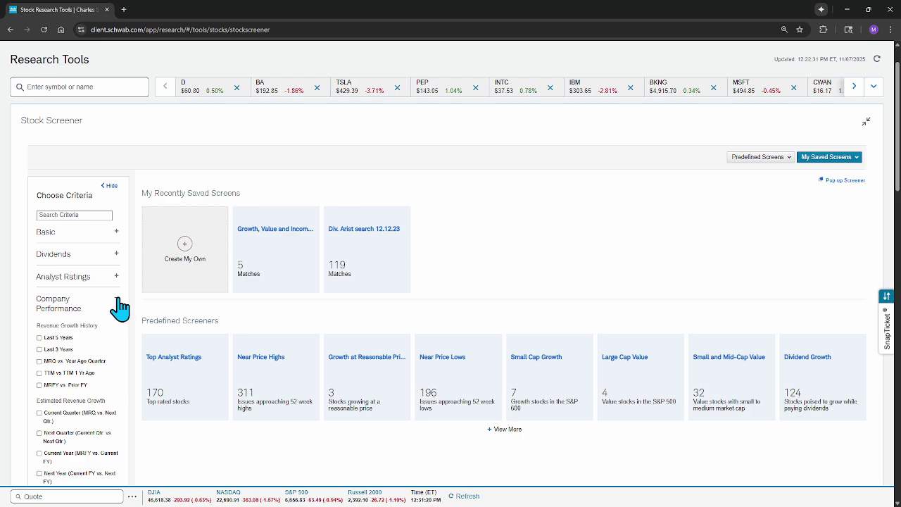
left_click(118, 302)
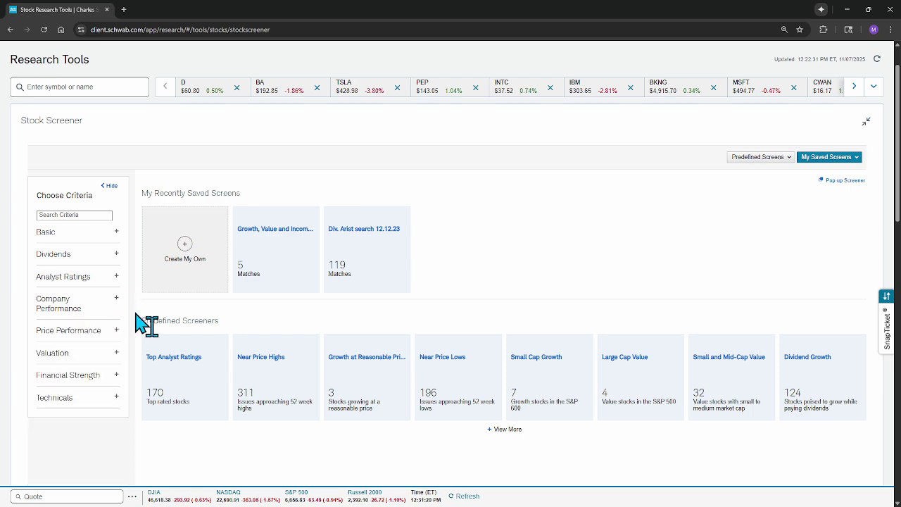
Add the Price/Earnings/Growth (PEG) (TTM) valuation criterion to the screen
left_click(69, 356)
scroll(85, 370, "down", 3)
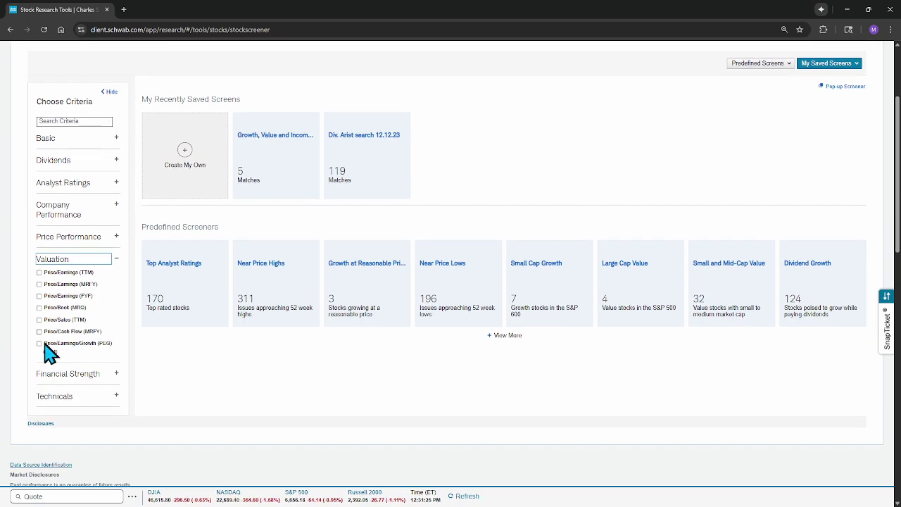
left_click(39, 344)
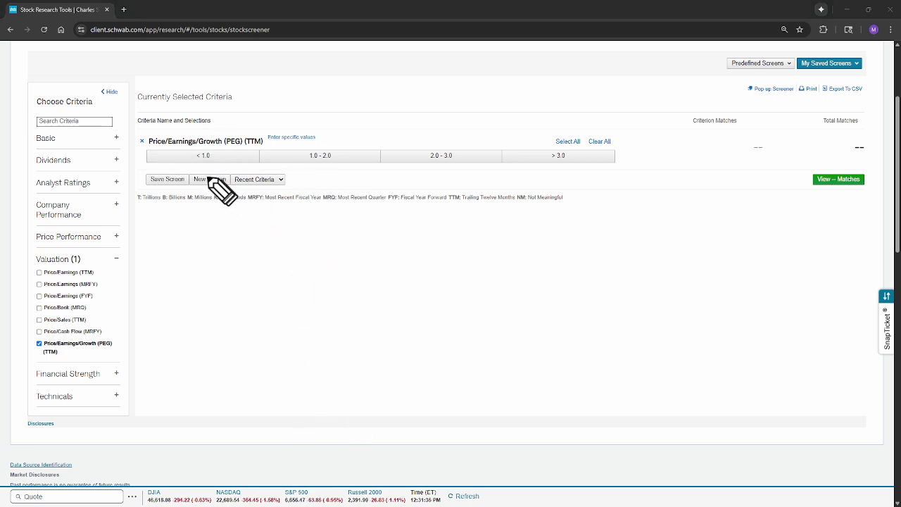
Underline the < 1.0 PEG range and handwrite the example PE = 20 over G = 20, equals 1, below the criteria
left_click_drag(177, 163, 248, 164)
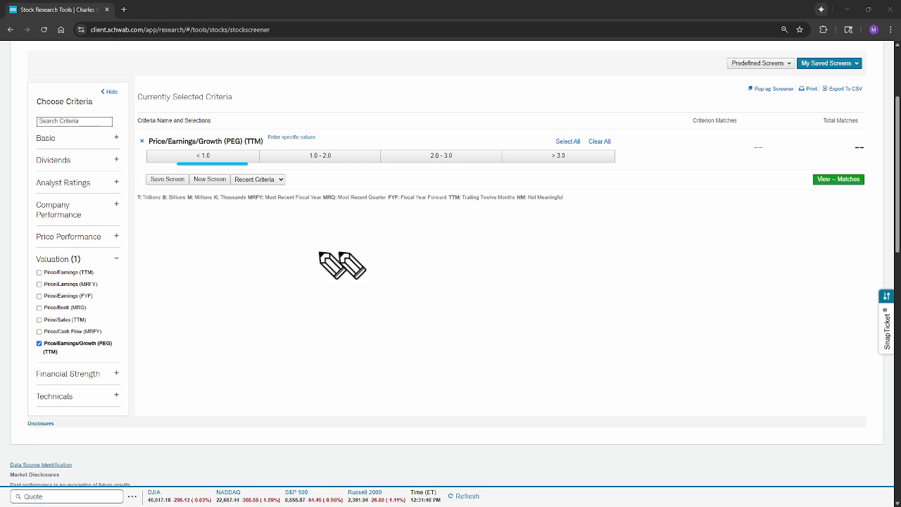
mouse_move(340, 245)
left_mouse_down()
mouse_move(352, 260)
mouse_move(343, 263)
mouse_move(372, 256)
mouse_move(374, 284)
mouse_move(374, 242)
mouse_move(374, 262)
mouse_move(397, 285)
left_mouse_up()
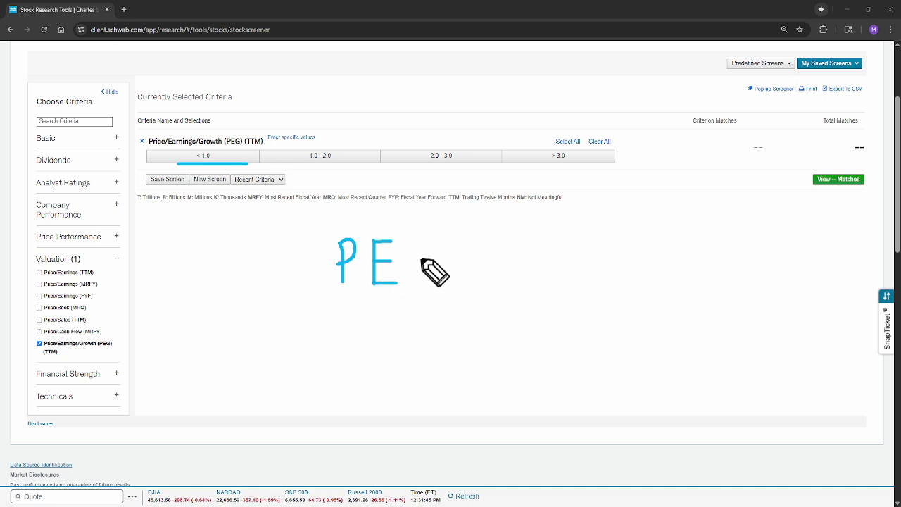
mouse_move(419, 255)
left_mouse_down()
mouse_move(444, 274)
mouse_move(466, 276)
left_mouse_up()
mouse_move(484, 243)
left_mouse_down()
mouse_move(480, 275)
mouse_move(486, 247)
left_mouse_up()
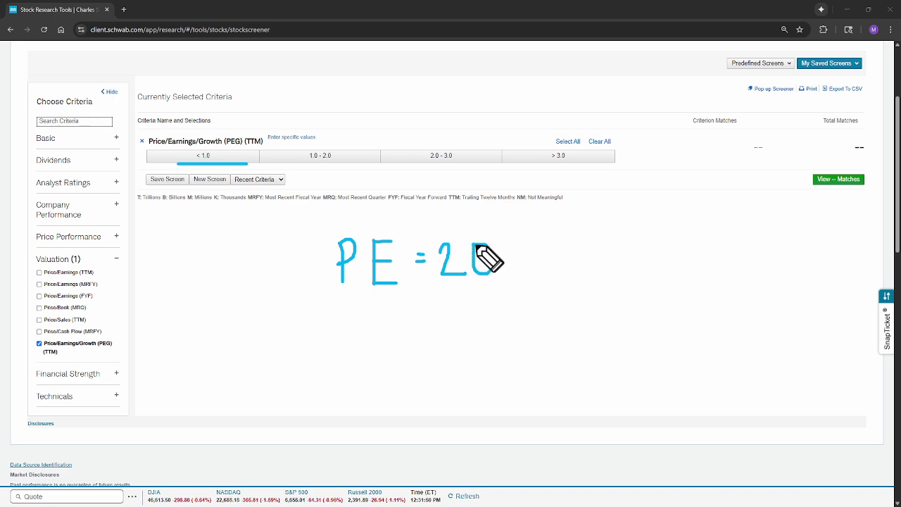
left_click_drag(323, 305, 414, 305)
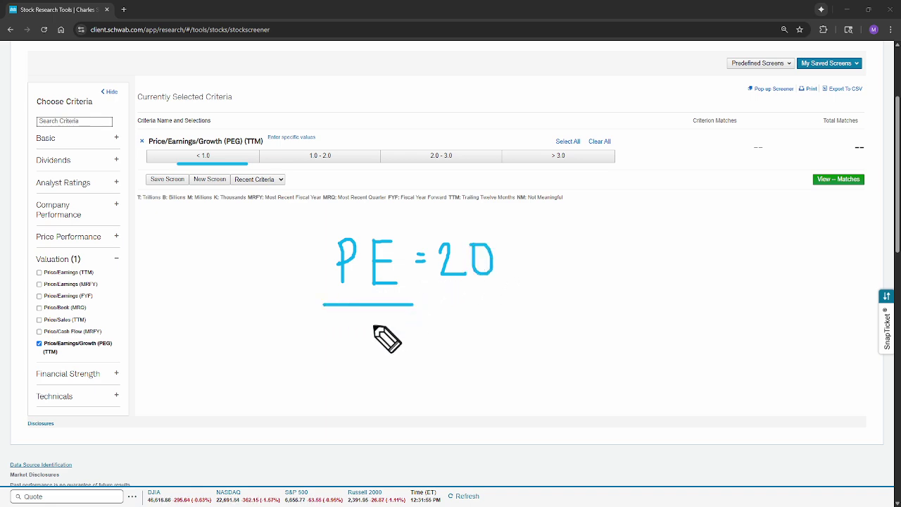
mouse_move(371, 324)
left_mouse_down()
mouse_move(356, 359)
mouse_move(429, 338)
mouse_move(464, 315)
mouse_move(490, 345)
mouse_move(494, 315)
mouse_move(565, 281)
mouse_move(565, 311)
mouse_move(592, 310)
left_mouse_up()
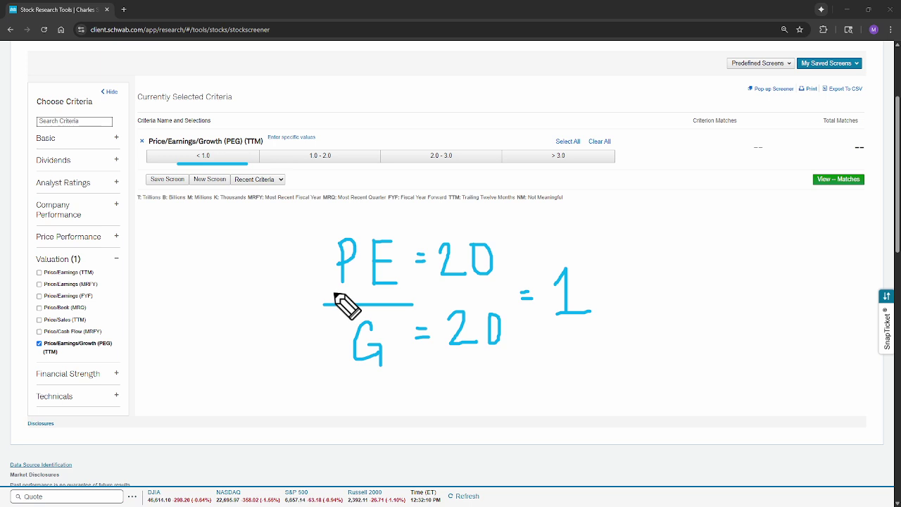
Underline P and E in the handwritten fraction and write "(p)" beside the G
left_click_drag(330, 295, 395, 294)
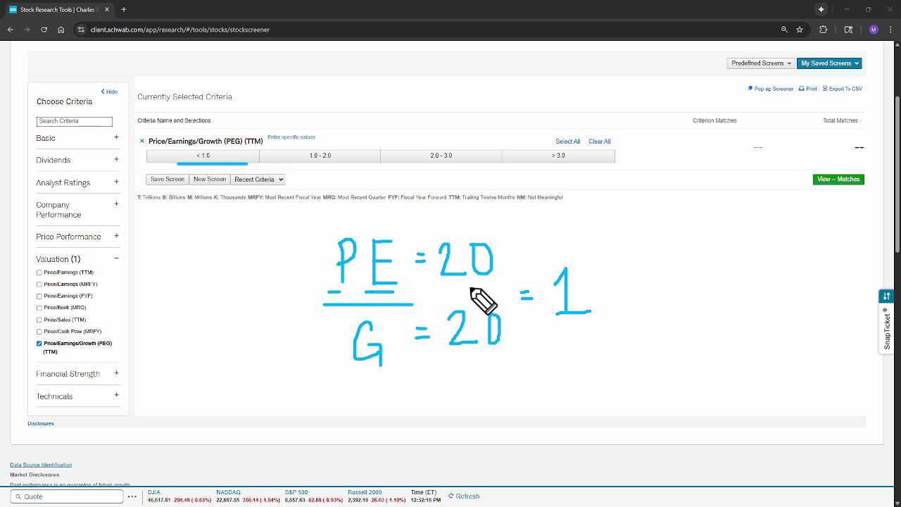
left_click(299, 365)
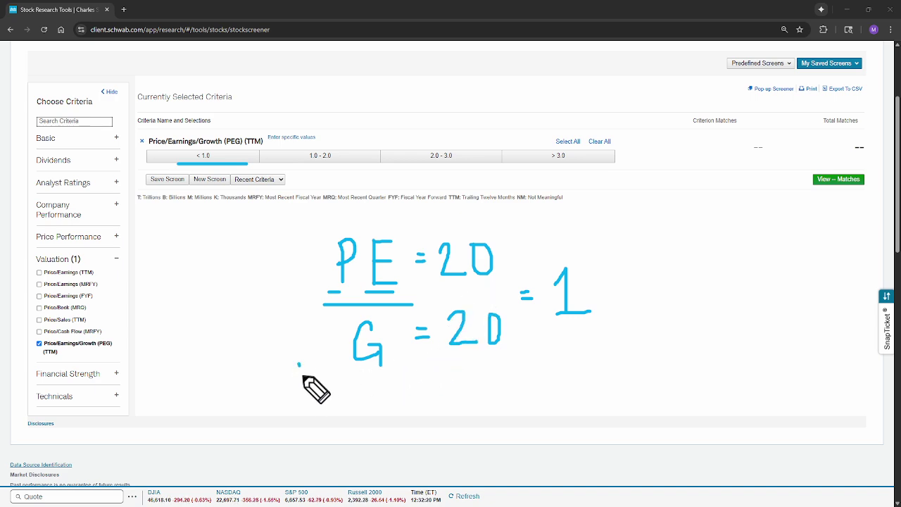
mouse_move(299, 356)
left_mouse_down()
mouse_move(300, 379)
mouse_move(308, 368)
mouse_move(281, 368)
mouse_move(285, 386)
left_mouse_up()
left_click_drag(316, 341, 317, 380)
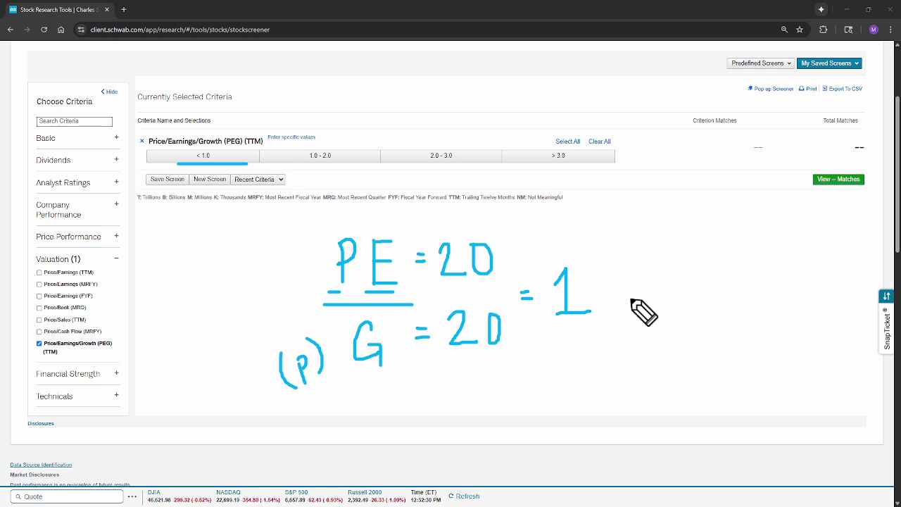
Extend the handwritten example with an arrow from the 1 to "< 1", with a base line under the new 1
mouse_move(616, 288)
left_mouse_down()
mouse_move(646, 288)
mouse_move(637, 296)
left_mouse_up()
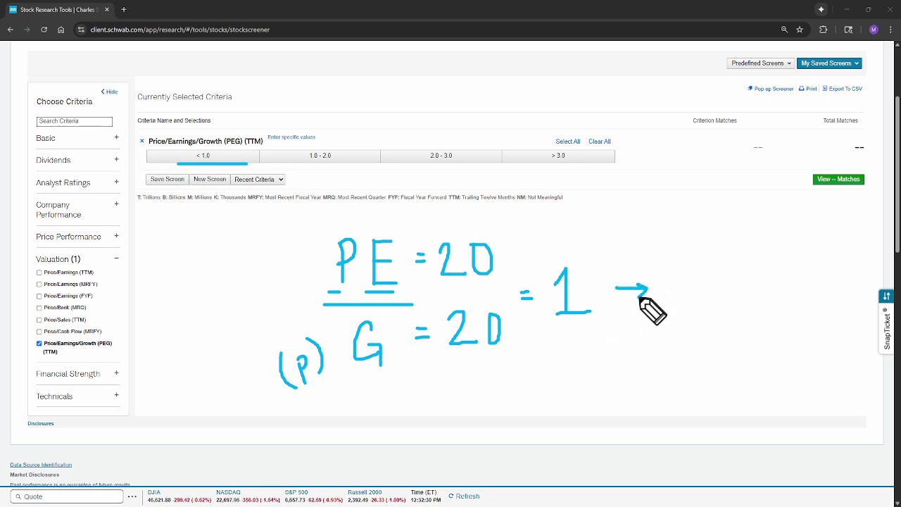
left_click_drag(704, 271, 715, 297)
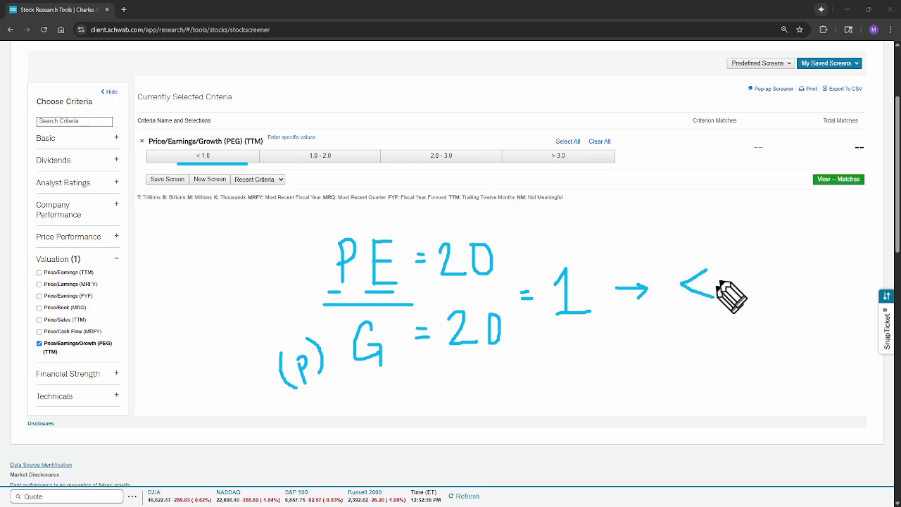
left_click_drag(732, 262, 742, 299)
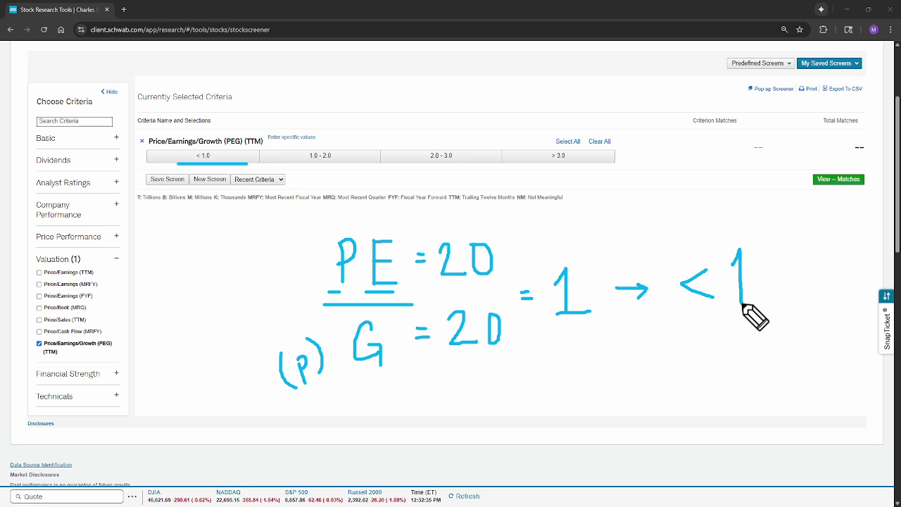
left_click_drag(741, 304, 774, 305)
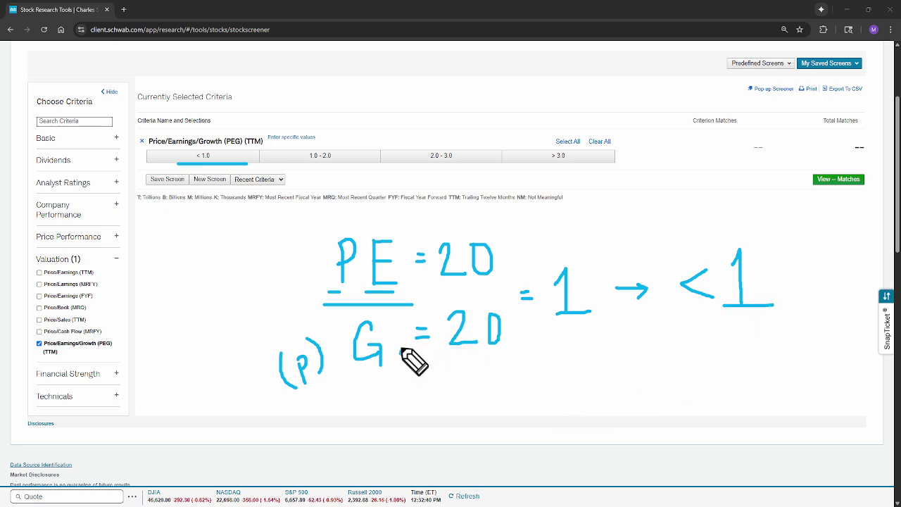
Draw an up arrow beside G and a down arrow beside PE, and write 25 as an alternative growth value
left_click_drag(404, 357, 408, 326)
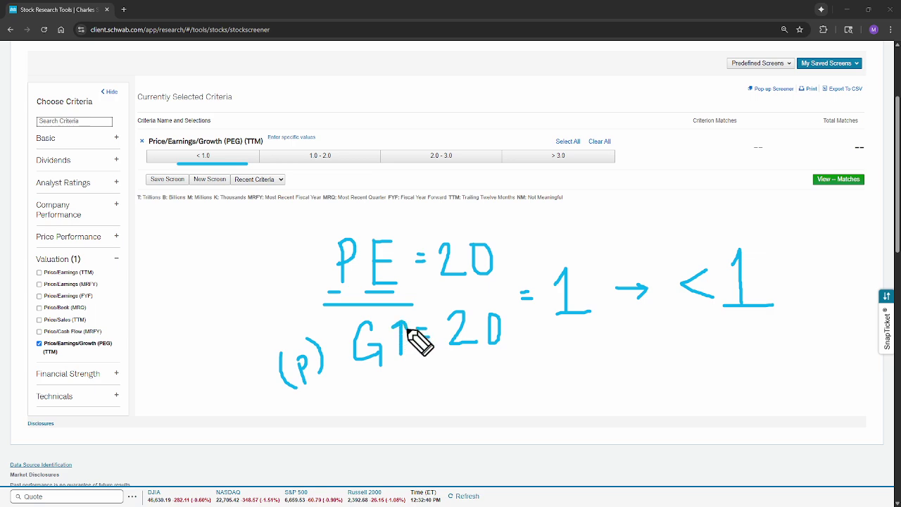
mouse_move(407, 244)
left_mouse_down()
mouse_move(406, 284)
mouse_move(415, 272)
left_mouse_up()
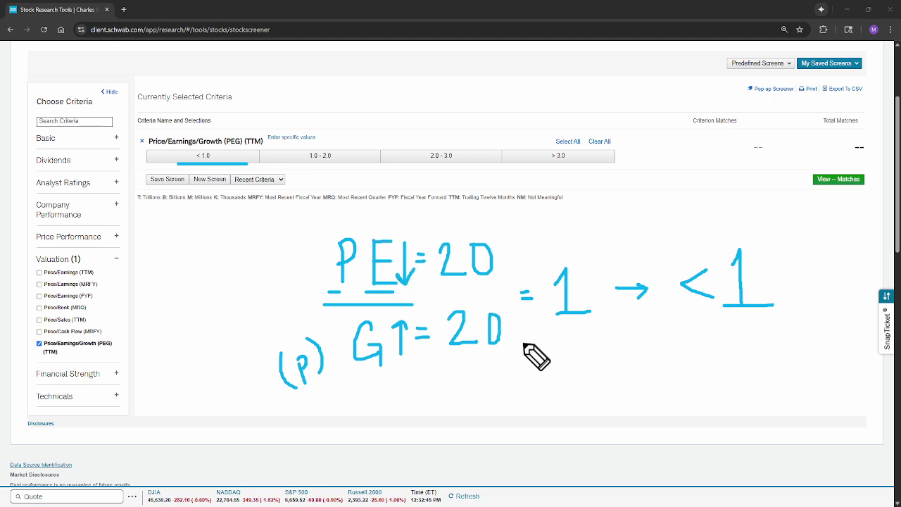
mouse_move(529, 346)
left_mouse_down()
mouse_move(540, 363)
mouse_move(556, 362)
mouse_move(562, 346)
left_mouse_up()
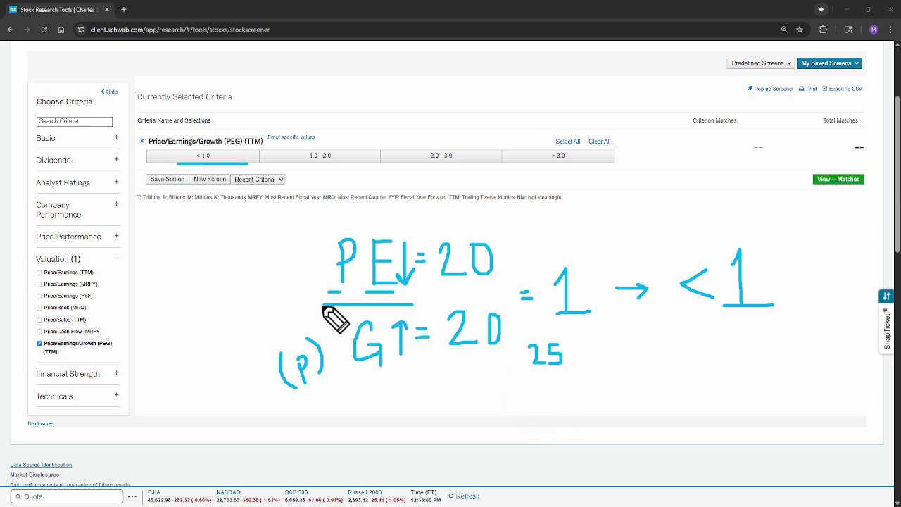
Retrace the fraction bar, underline the 25 and the "< 1", and write 15 as an alternative PE value
left_click_drag(323, 308, 419, 308)
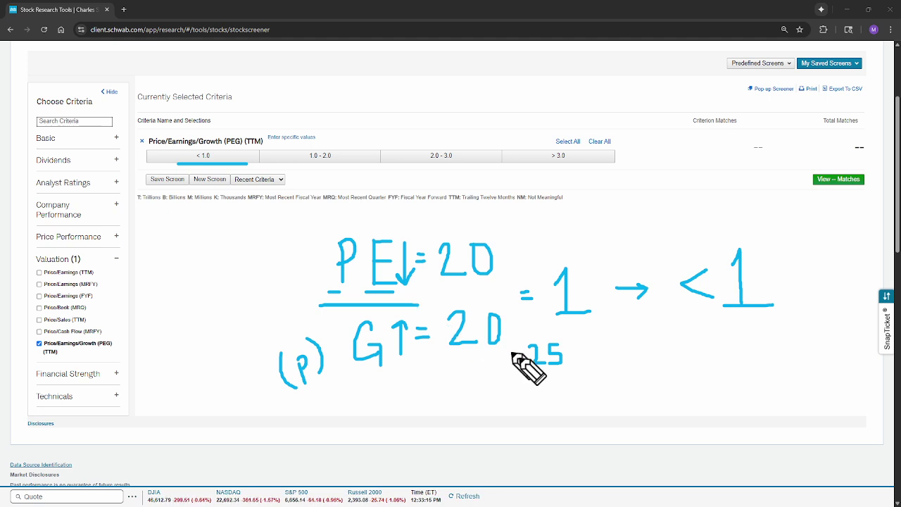
left_click_drag(523, 377, 573, 378)
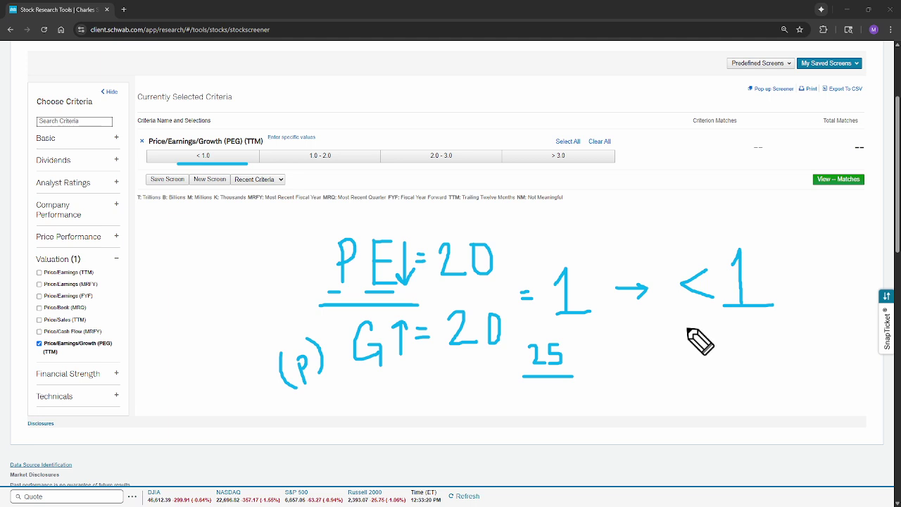
left_click_drag(686, 327, 783, 328)
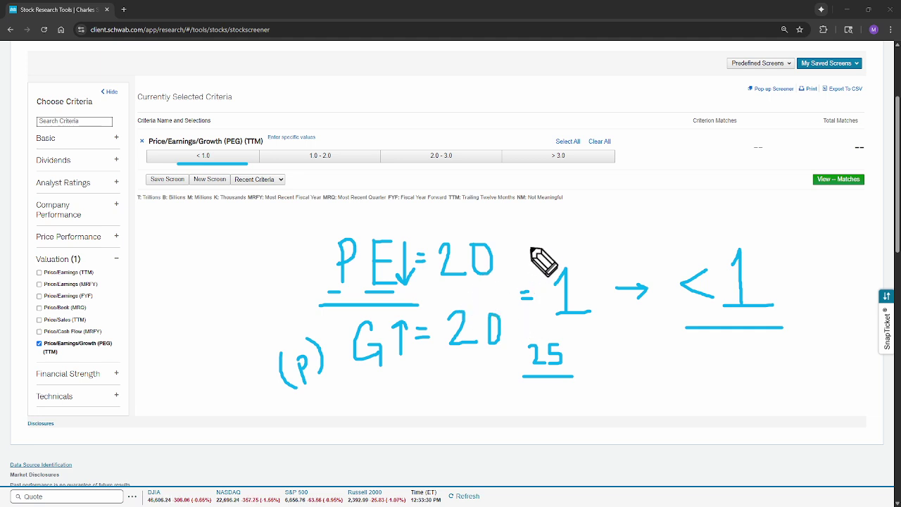
mouse_move(533, 241)
left_mouse_down()
mouse_move(532, 257)
mouse_move(545, 243)
mouse_move(558, 255)
mouse_move(547, 258)
left_mouse_up()
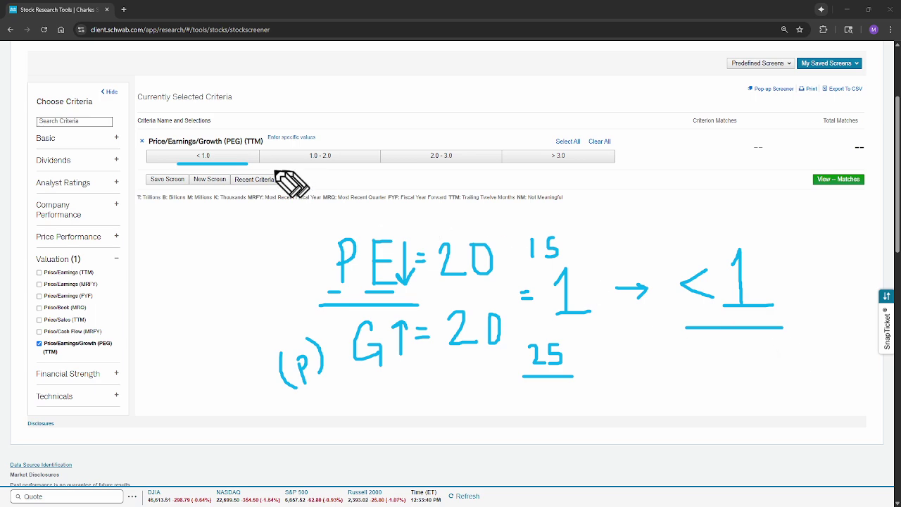
Circle the Price/Earnings/Growth (PEG) (TTM) criterion together with its < 1.0 range, and clear all drawings from the screen
mouse_move(262, 169)
left_mouse_down()
mouse_move(185, 121)
mouse_move(169, 172)
left_mouse_up()
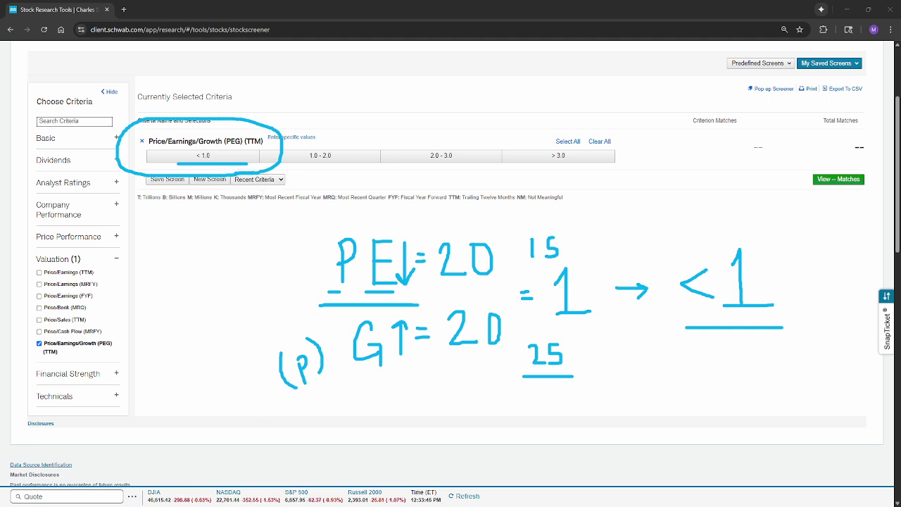
key("Escape")
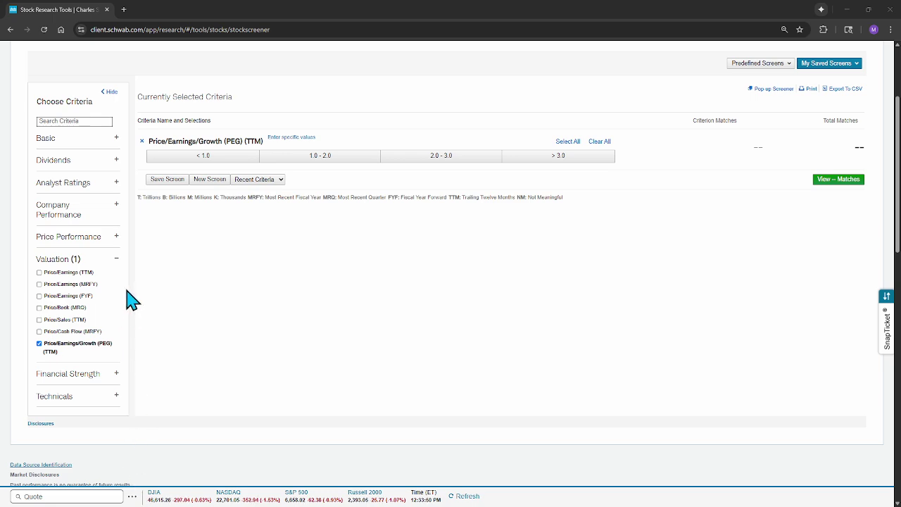
Remove the Price/Earnings/Growth (PEG) (TTM) criterion from the screen and collapse the Valuation category
left_click(39, 343)
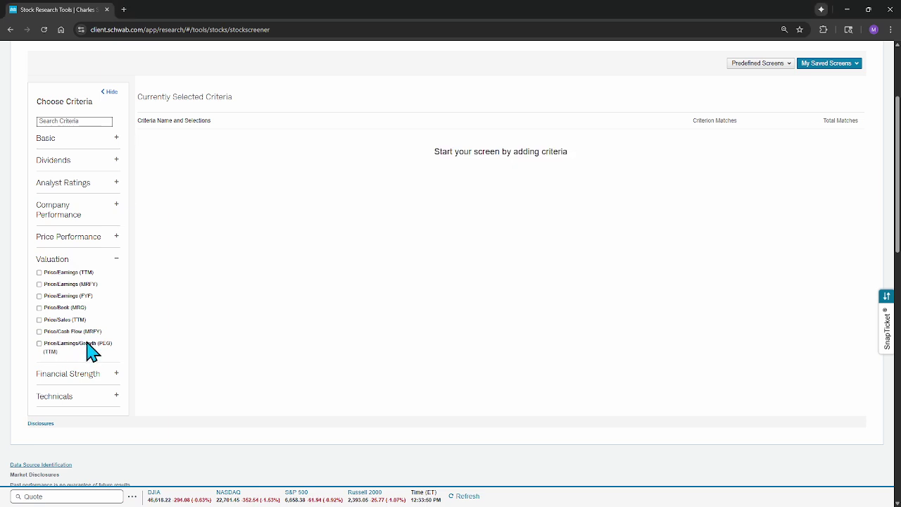
left_click(116, 260)
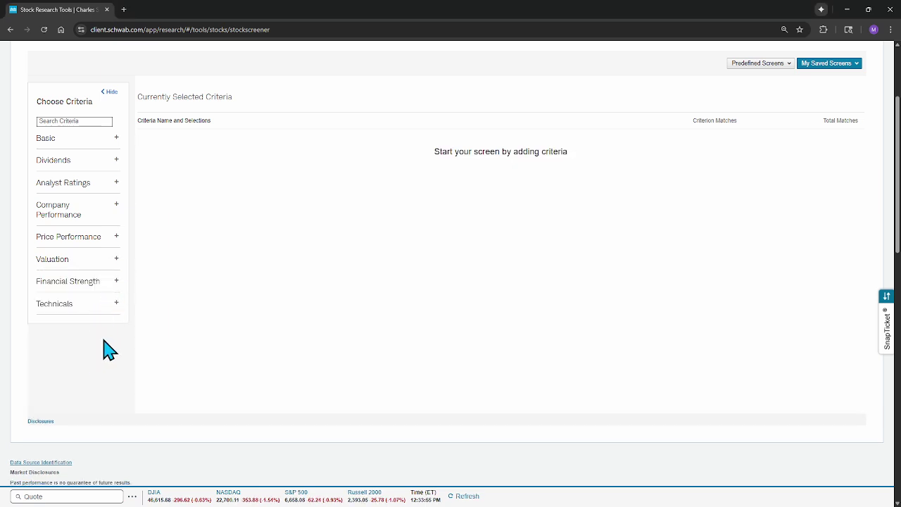
scroll(106, 349, "up", 2)
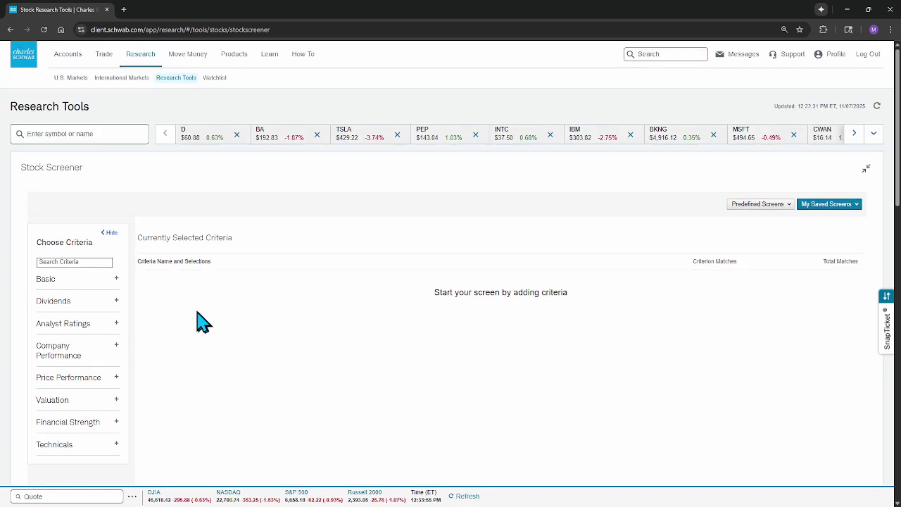
Add the Index criterion from the Basic category and limit the screen to the S&P 500
left_click(118, 280)
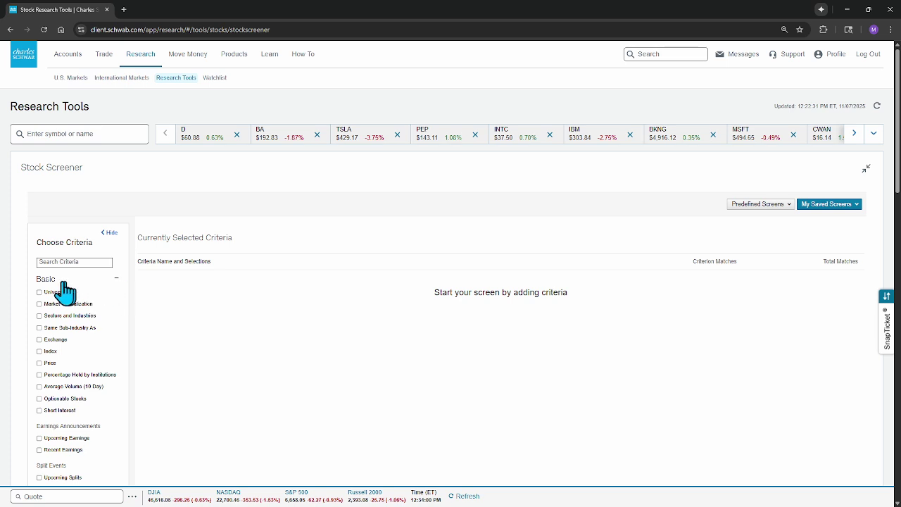
left_click(40, 352)
left_click(275, 300)
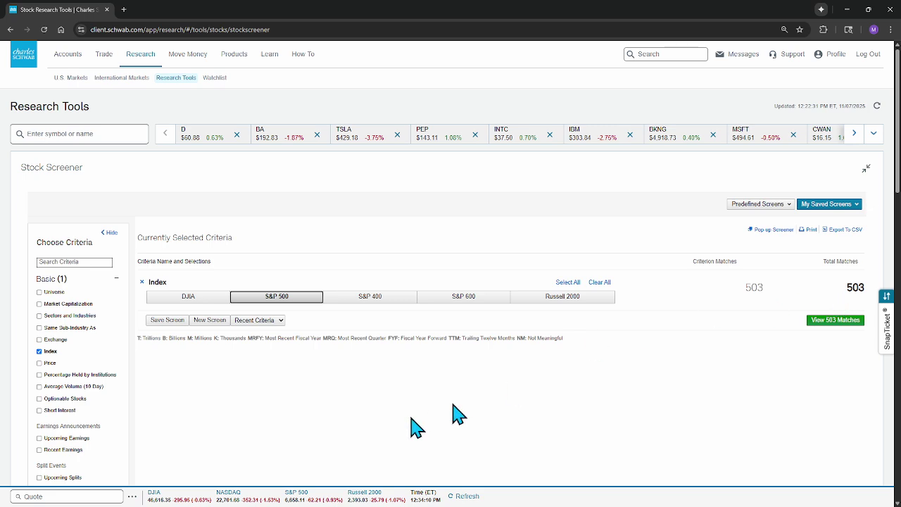
Add the Price/Earnings/Growth (PEG) (TTM) criterion from the Valuation category and select the < 1.0 range
scroll(375, 421, "down", 2)
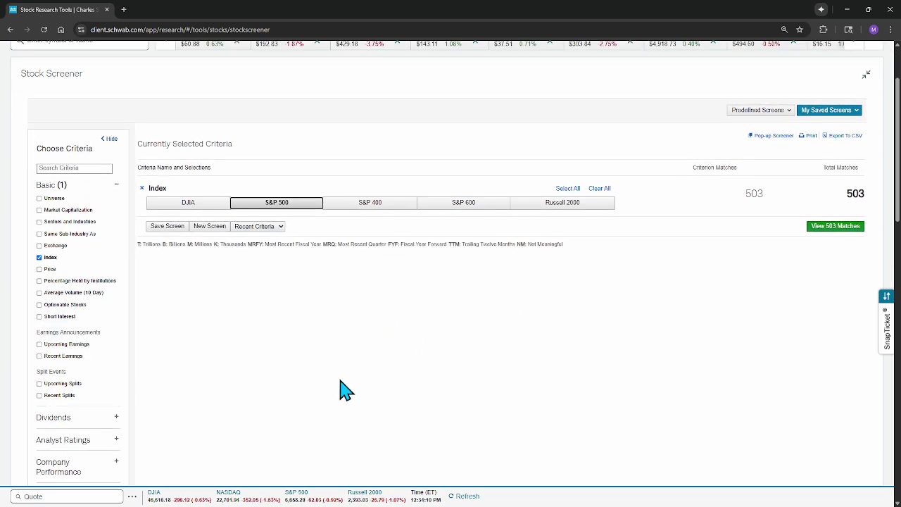
scroll(316, 369, "down", 1)
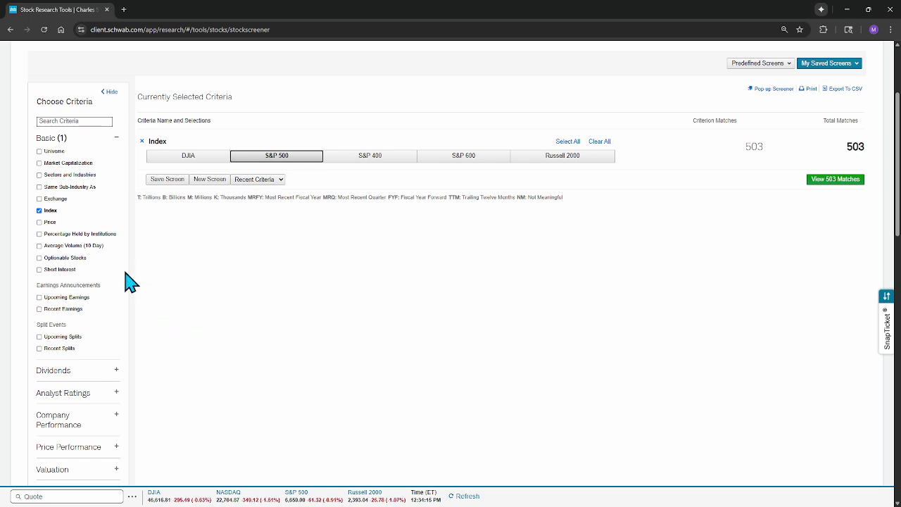
scroll(124, 366, "down", 2)
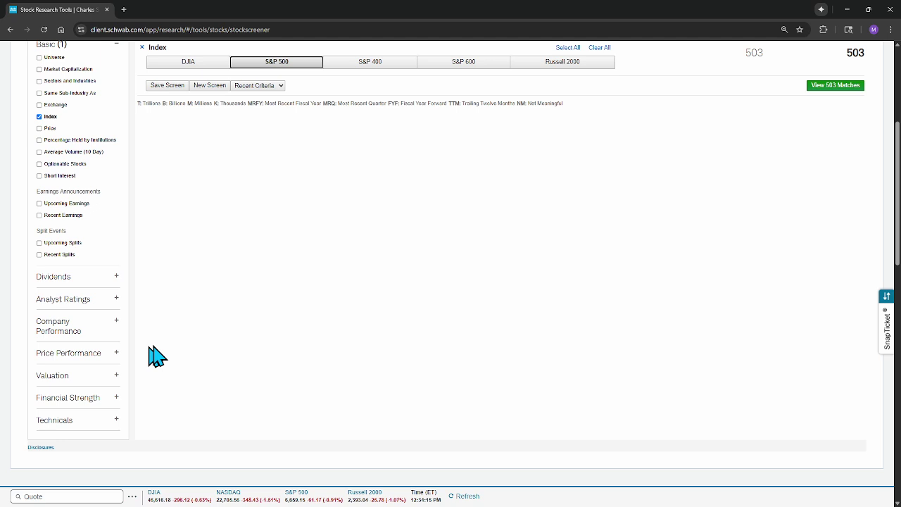
left_click(97, 382)
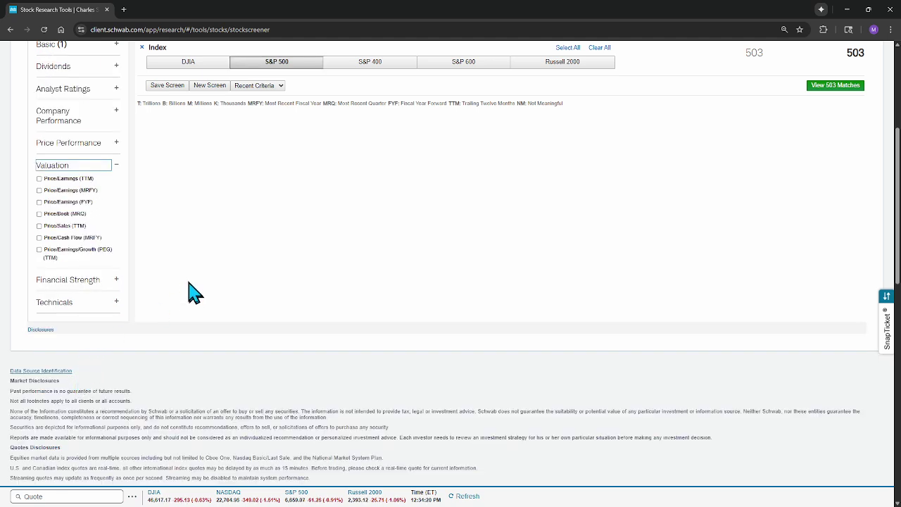
left_click(39, 249)
scroll(244, 246, "up", 3)
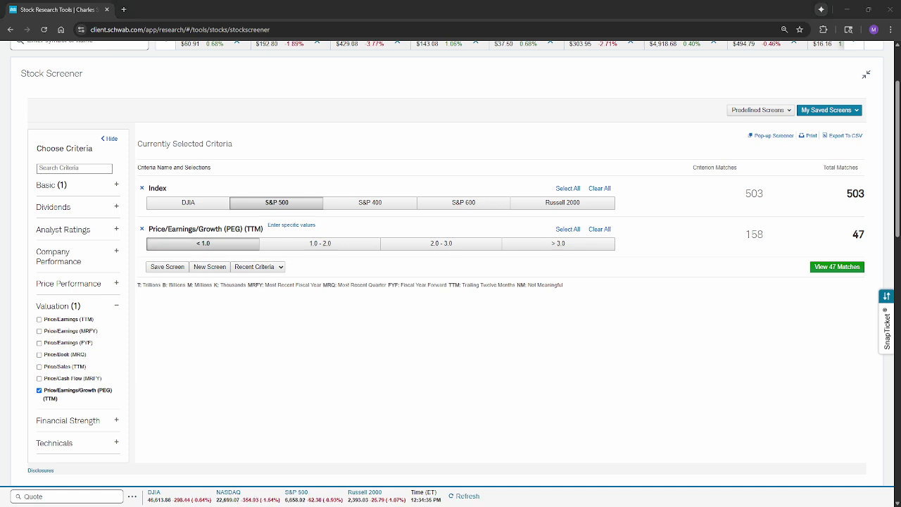
Divide 47 by 503 in Calculator to get the share of matching stocks, and close Calculator
left_click_drag(469, 227, 500, 137)
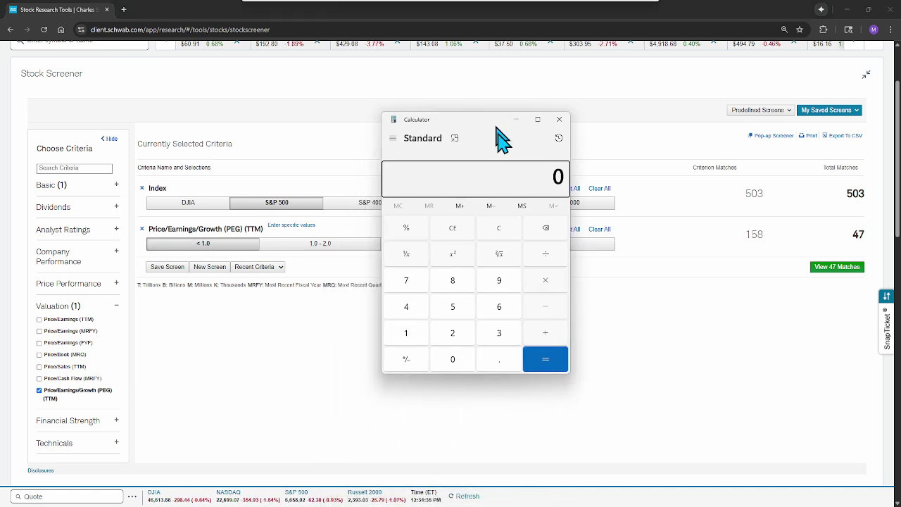
left_click(407, 308)
left_click(406, 282)
left_click(546, 255)
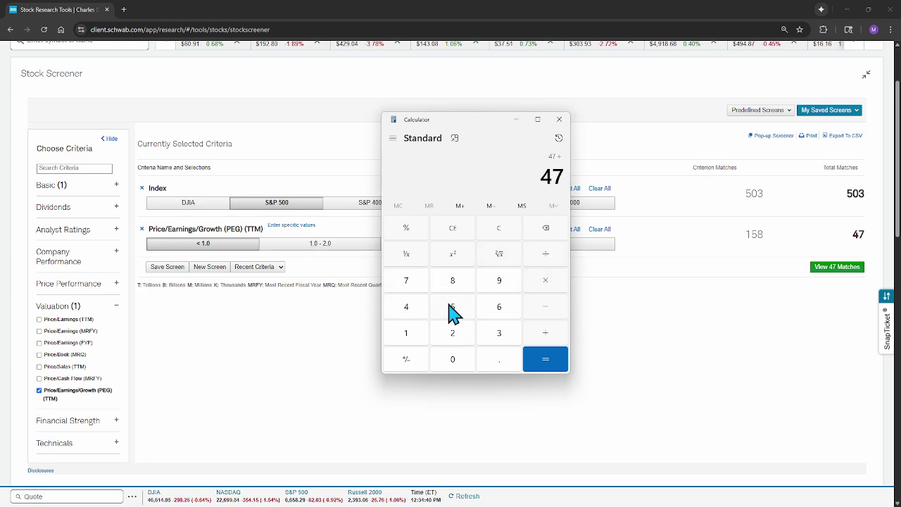
left_click(452, 309)
left_click(453, 361)
left_click(499, 334)
left_click(553, 359)
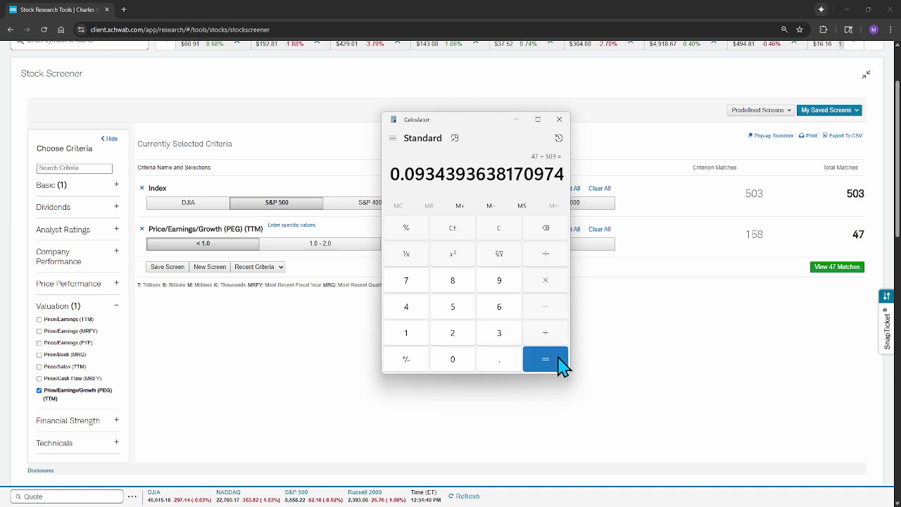
left_click(559, 120)
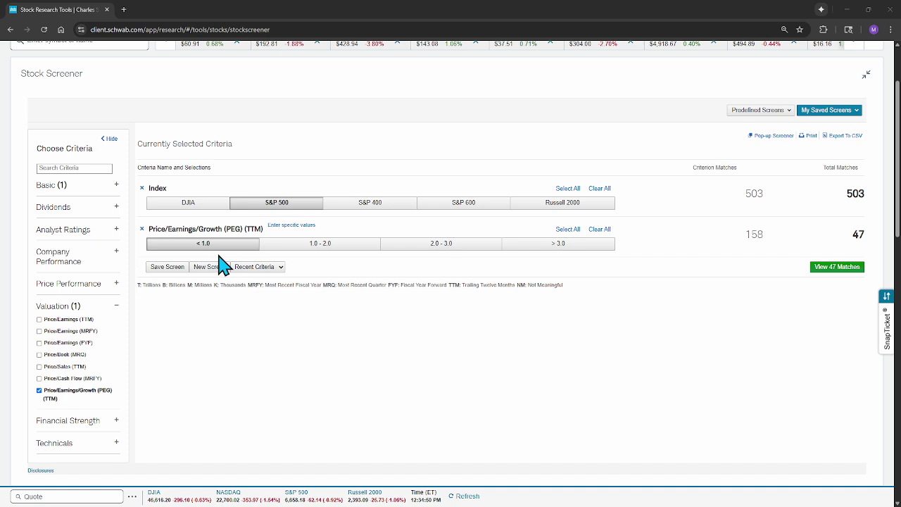
Open the list of matching stocks and underline the Price/Earnings/Growth (PEG) (TTM) column heading
left_click(839, 266)
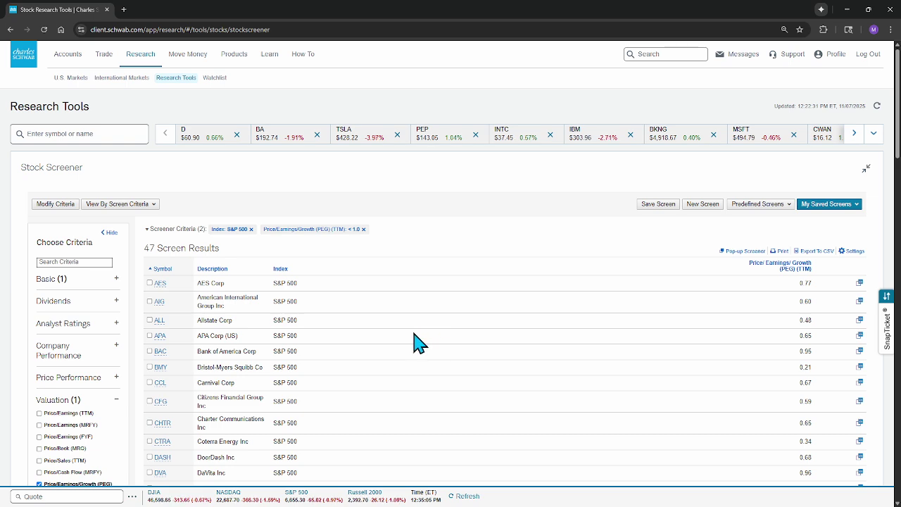
scroll(414, 334, "down", 1)
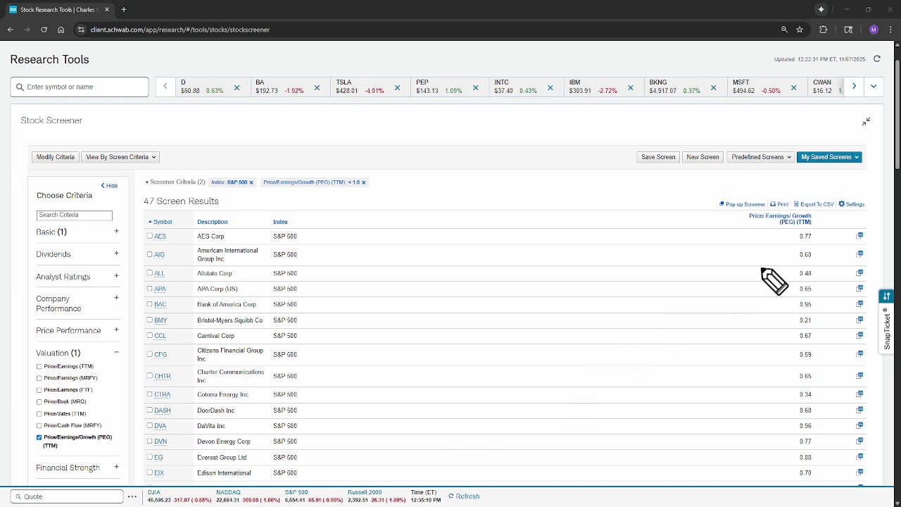
left_click_drag(736, 230, 825, 231)
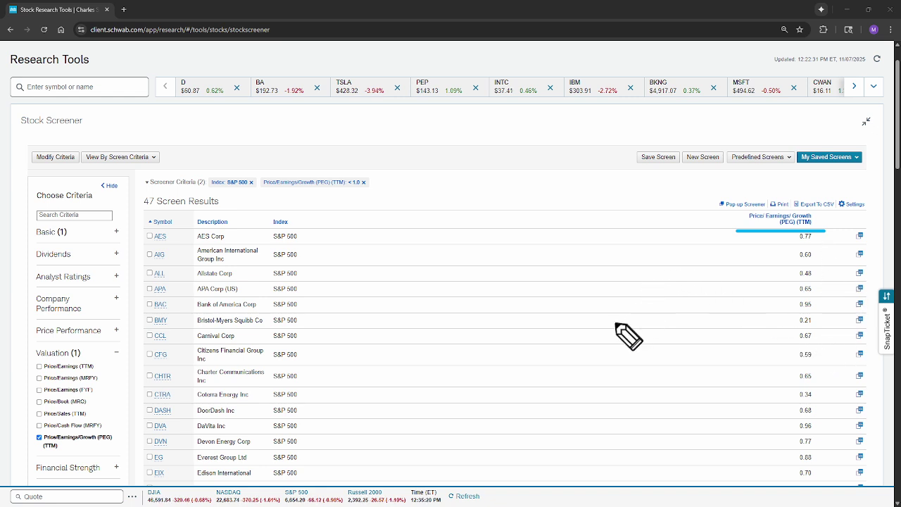
Handwrite the fraction PE over G with an up arrow beside the G and a check mark beside each term
mouse_move(618, 318)
left_mouse_down()
mouse_move(611, 345)
mouse_move(638, 352)
mouse_move(669, 318)
left_mouse_up()
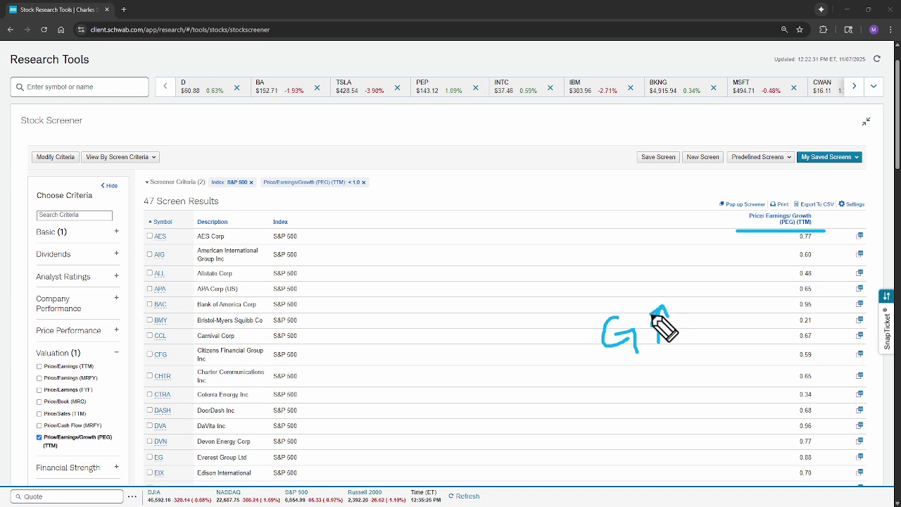
mouse_move(595, 287)
left_mouse_down()
mouse_move(606, 261)
mouse_move(597, 276)
mouse_move(613, 278)
mouse_move(619, 245)
mouse_move(626, 274)
left_mouse_up()
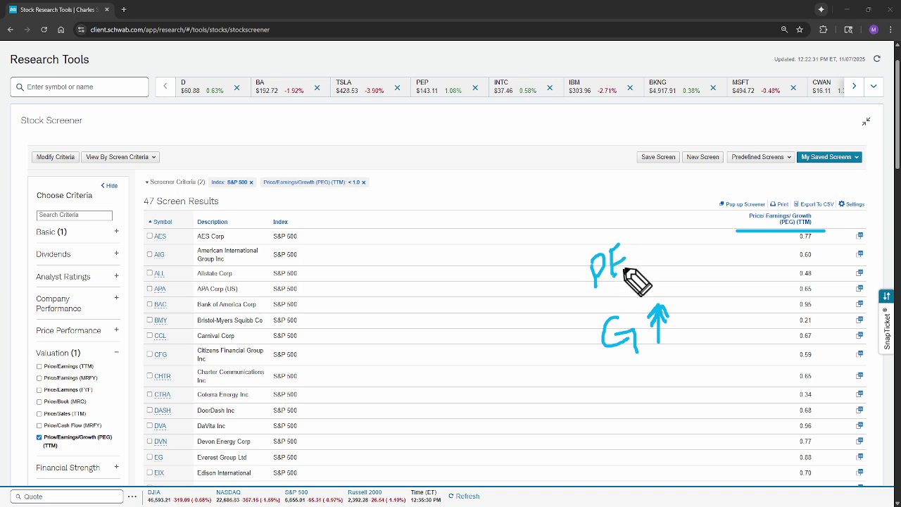
left_click(586, 304)
left_click_drag(593, 301, 638, 276)
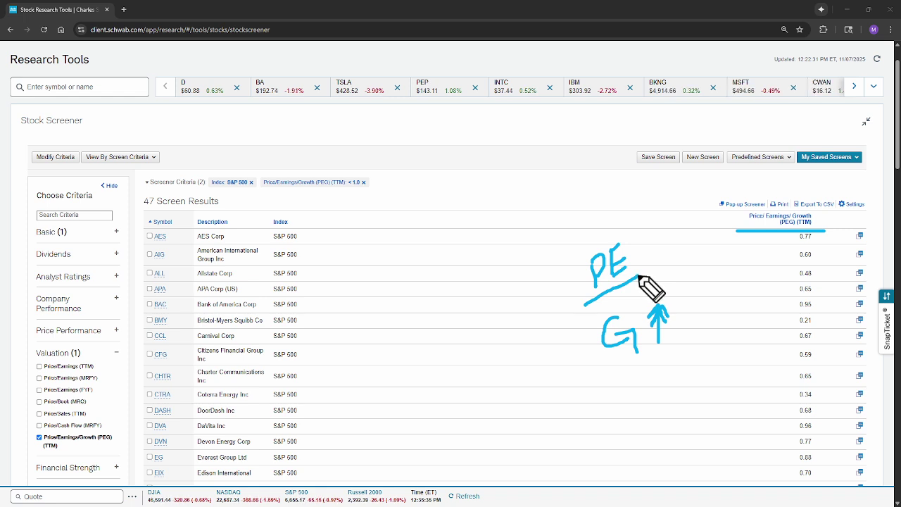
mouse_move(559, 341)
left_mouse_down()
mouse_move(564, 351)
mouse_move(576, 318)
left_mouse_up()
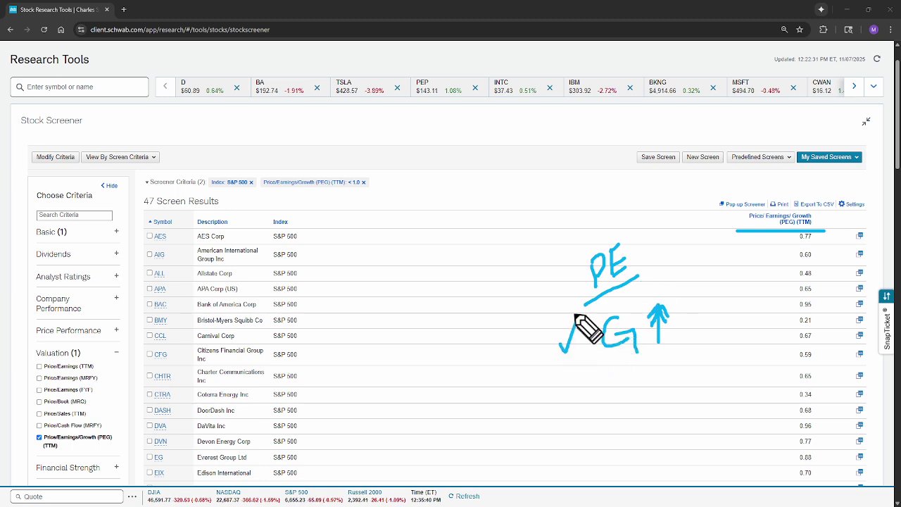
left_click_drag(549, 274, 566, 266)
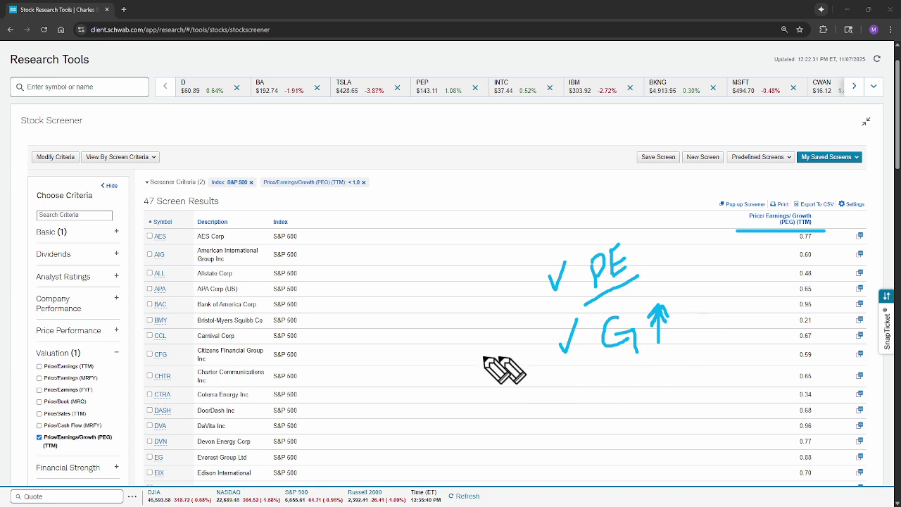
Handwrite "PEG" beside the fraction, frame it with a box, and clear all drawings
mouse_move(406, 314)
left_mouse_down()
mouse_move(422, 326)
mouse_move(405, 346)
left_mouse_up()
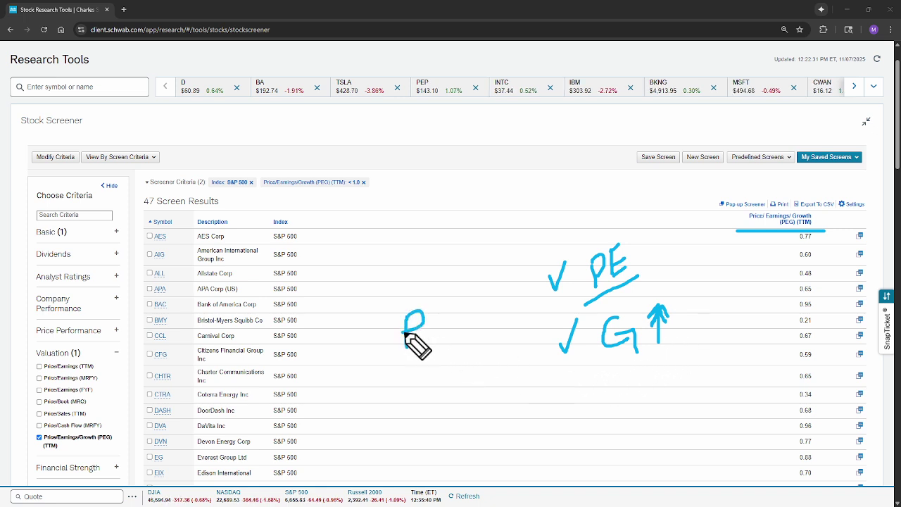
mouse_move(435, 310)
left_mouse_down()
mouse_move(435, 345)
mouse_move(461, 310)
left_mouse_up()
mouse_move(437, 328)
left_mouse_down()
mouse_move(458, 327)
mouse_move(462, 341)
left_mouse_up()
mouse_move(499, 294)
left_mouse_down()
mouse_move(502, 328)
mouse_move(503, 316)
left_mouse_up()
mouse_move(371, 375)
left_mouse_down()
mouse_move(516, 368)
mouse_move(522, 281)
mouse_move(388, 276)
mouse_move(366, 370)
left_mouse_up()
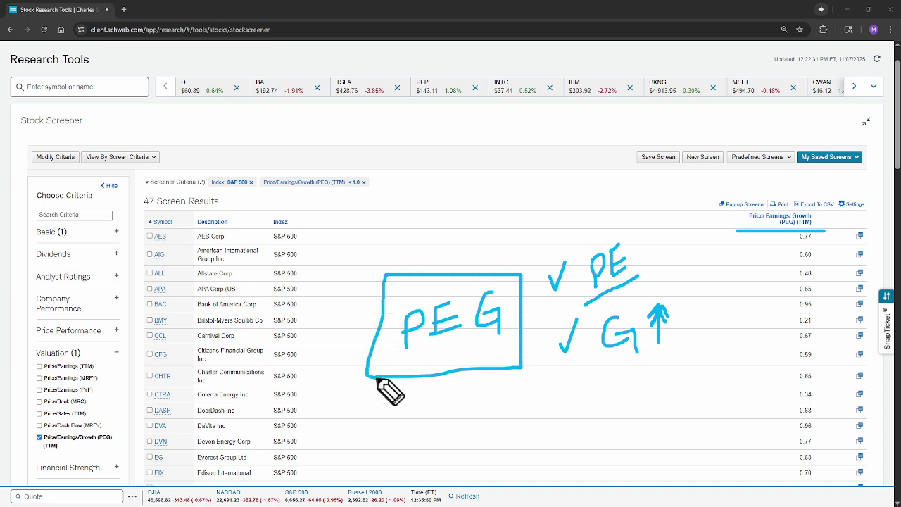
key("Escape")
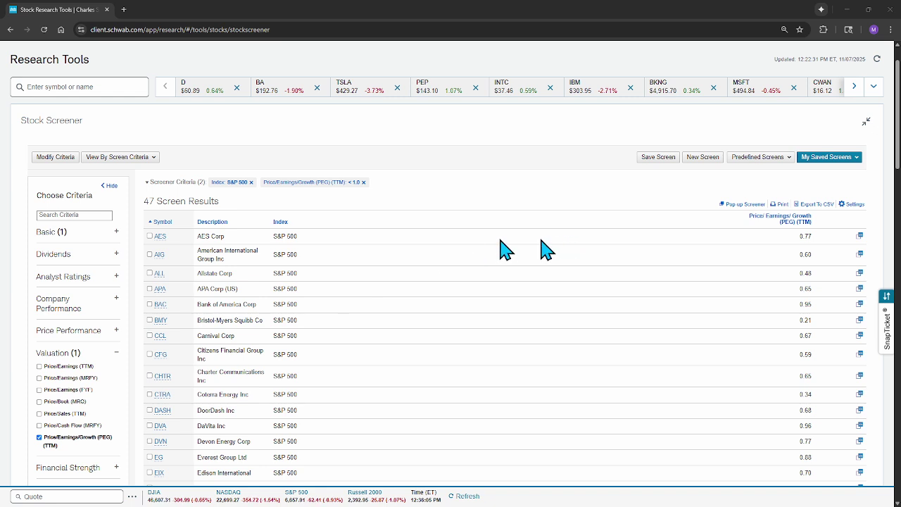
Expand the Company Performance category and examine its growth criteria, highlighting the Estimated EPS Growth heading
left_click(63, 310)
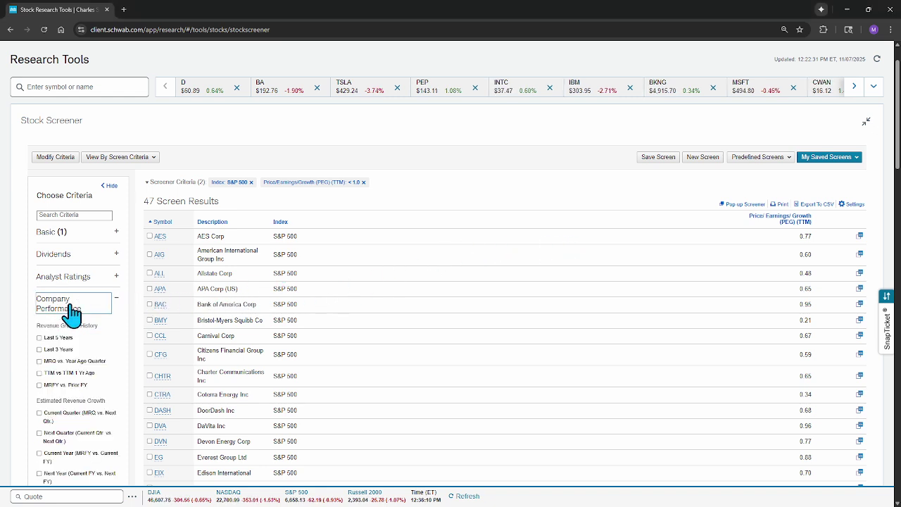
scroll(101, 312, "down", 3)
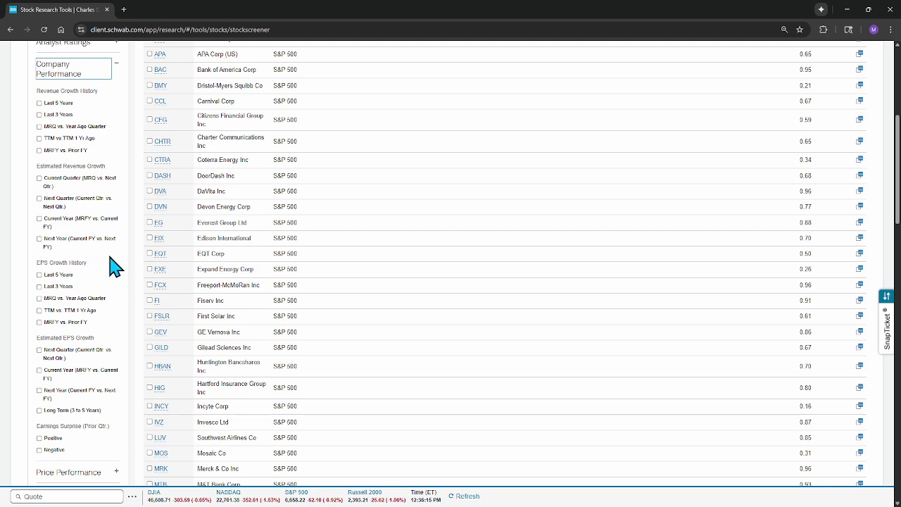
scroll(98, 371, "down", 1)
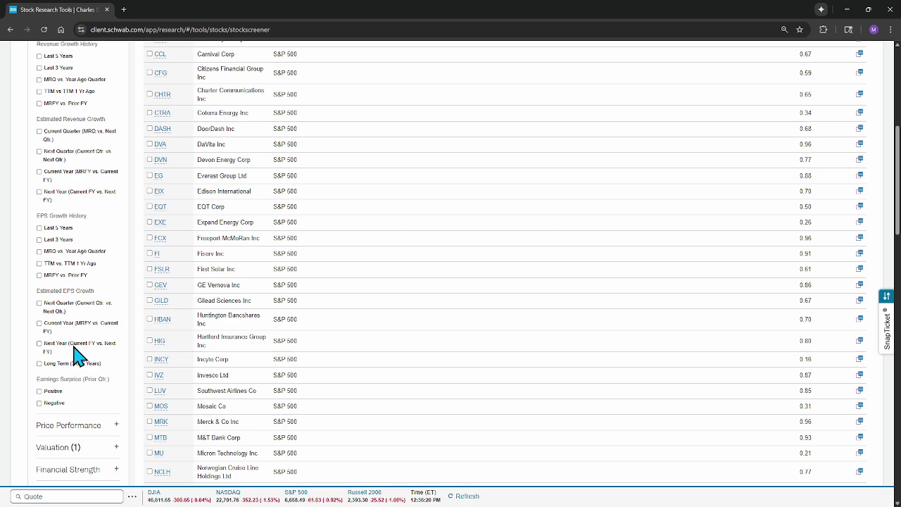
left_click_drag(34, 293, 98, 299)
scroll(535, 345, "up", 2)
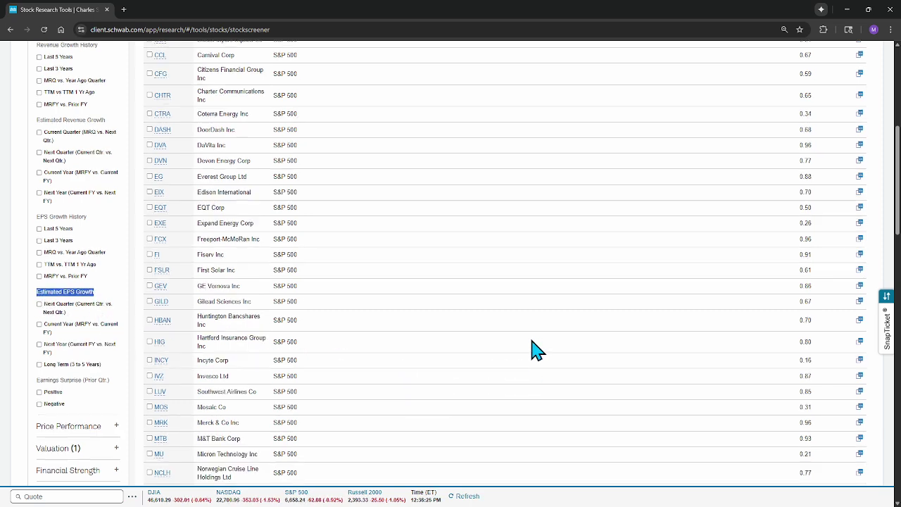
scroll(604, 318, "up", 1)
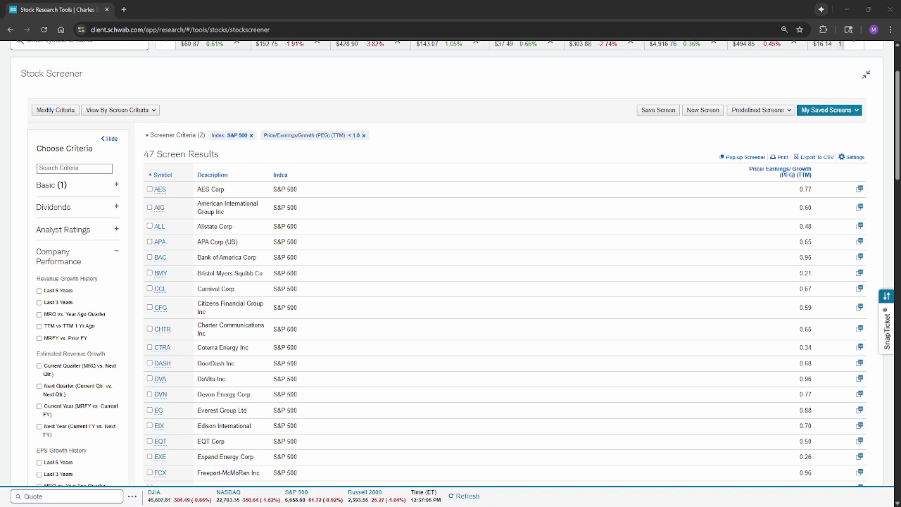
Draw a falling price line that levels off and turns up at its end, and write "PEG > 1" beneath it
mouse_move(330, 175)
left_mouse_down()
mouse_move(343, 226)
mouse_move(466, 296)
mouse_move(511, 311)
mouse_move(542, 282)
left_mouse_up()
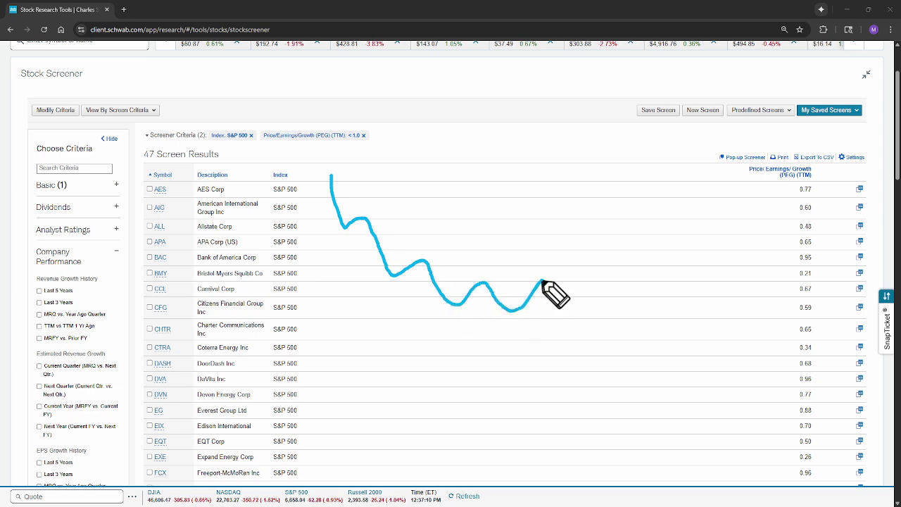
mouse_move(478, 346)
left_mouse_down()
mouse_move(511, 360)
mouse_move(498, 380)
left_mouse_up()
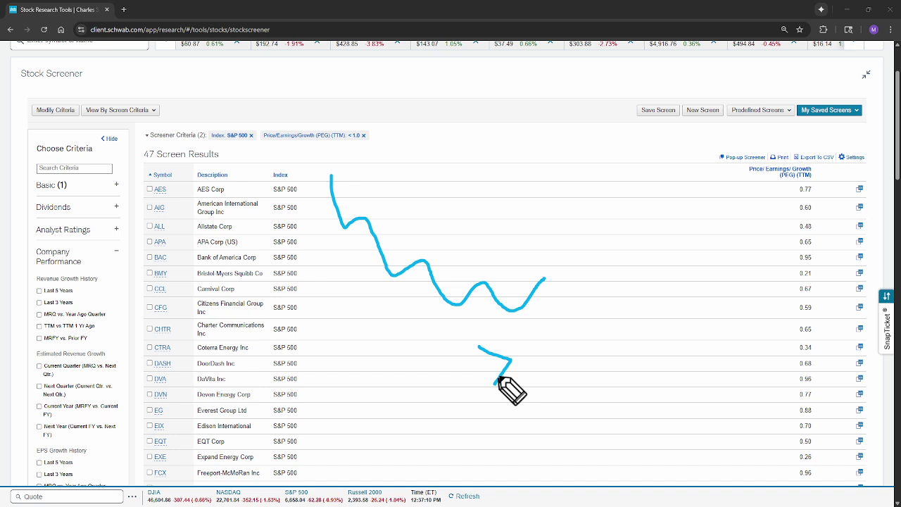
mouse_move(535, 346)
left_mouse_down()
mouse_move(547, 366)
mouse_move(547, 380)
mouse_move(539, 380)
mouse_move(567, 379)
left_mouse_up()
mouse_move(341, 345)
left_mouse_down()
mouse_move(341, 366)
mouse_move(350, 350)
mouse_move(342, 366)
mouse_move(364, 386)
left_mouse_up()
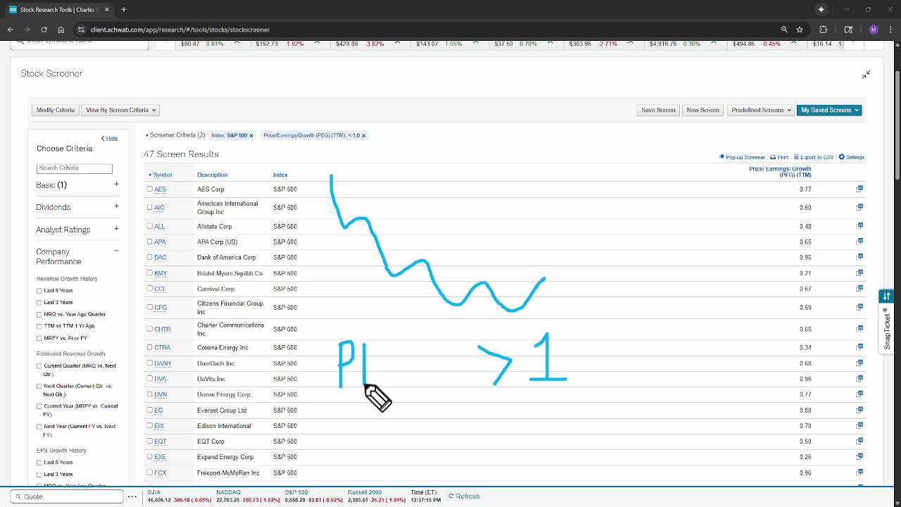
mouse_move(364, 343)
left_mouse_down()
mouse_move(378, 341)
mouse_move(390, 385)
left_mouse_up()
mouse_move(413, 340)
left_mouse_down()
mouse_move(398, 362)
mouse_move(403, 385)
mouse_move(427, 378)
mouse_move(424, 387)
left_mouse_up()
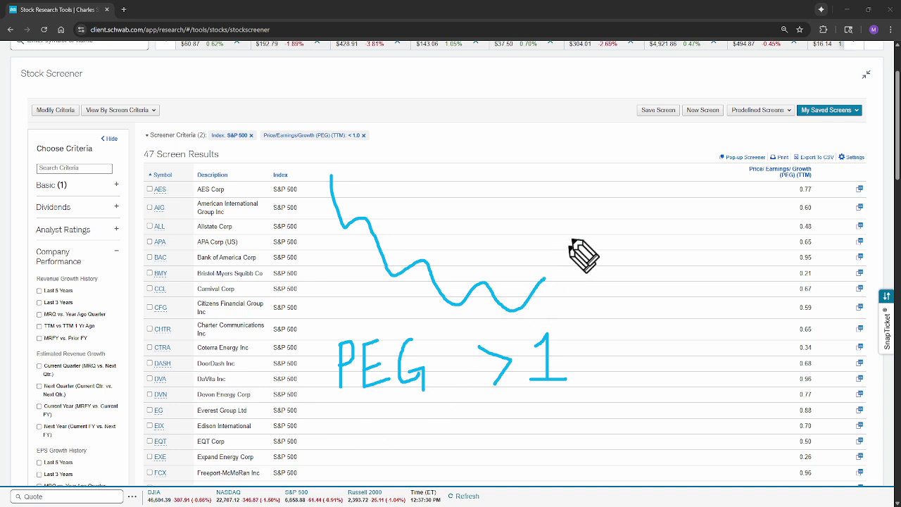
Extend the price line with a rising arrow and write a G below "PEG > 1", clearing all drawings at the end
mouse_move(551, 274)
left_mouse_down()
mouse_move(568, 283)
mouse_move(576, 255)
mouse_move(593, 265)
left_mouse_up()
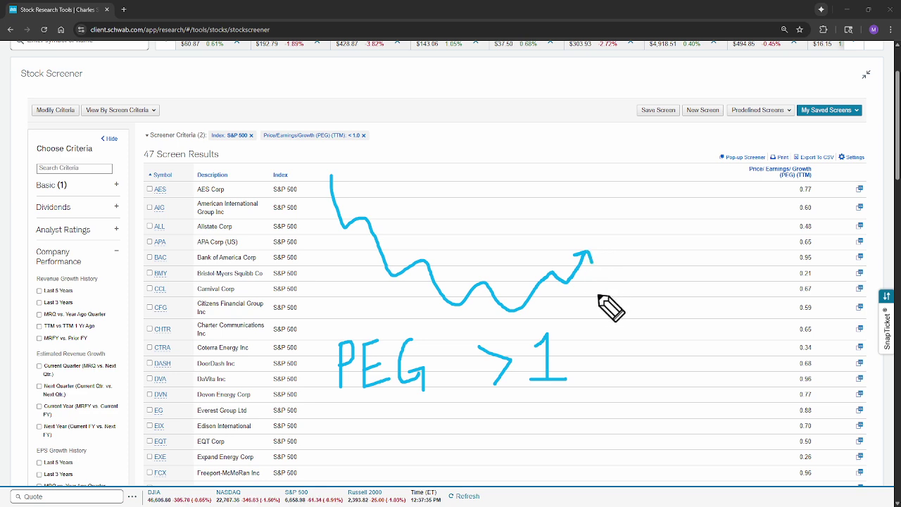
mouse_move(450, 427)
left_mouse_down()
mouse_move(440, 464)
mouse_move(455, 465)
mouse_move(458, 448)
mouse_move(468, 466)
left_mouse_up()
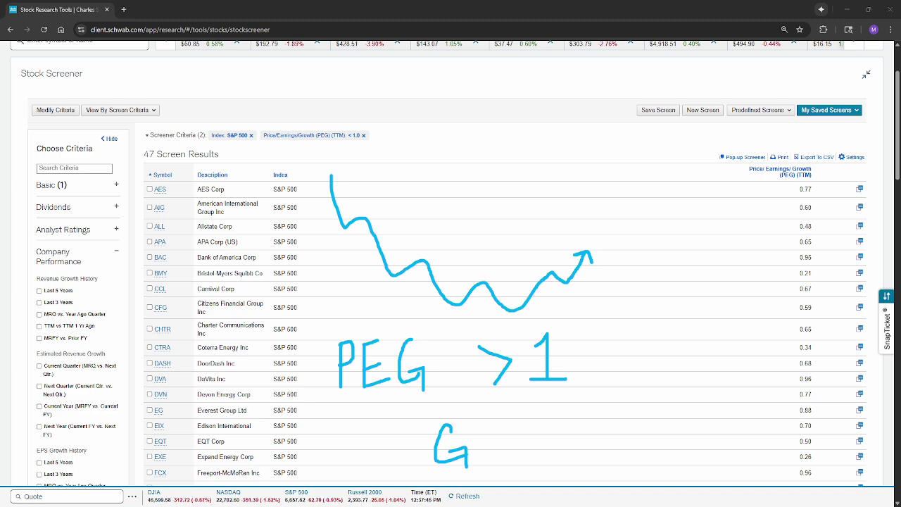
key("Escape")
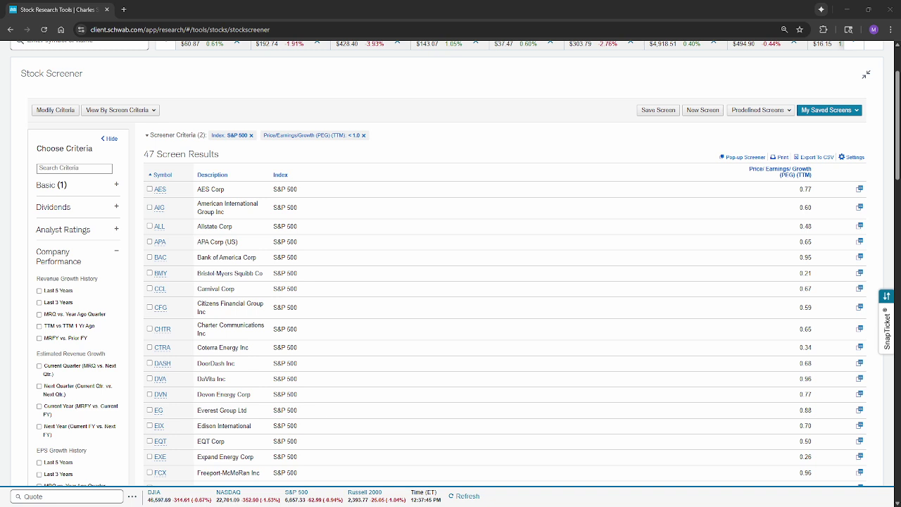